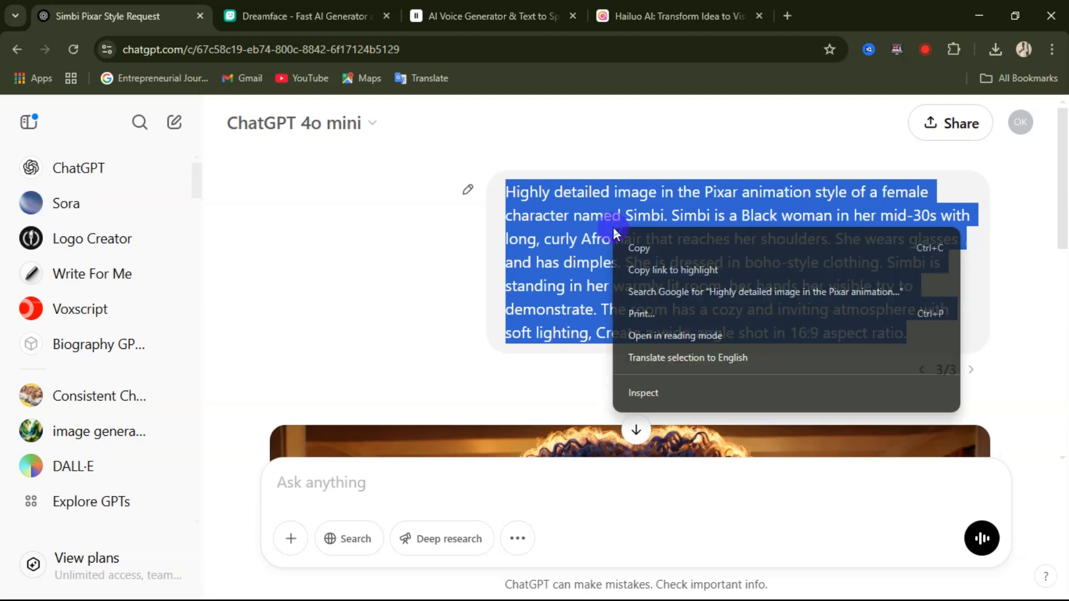
Step: Copy the full Pixar-style Simbi image prompt from the chat and paste it into the message box
click(639, 245)
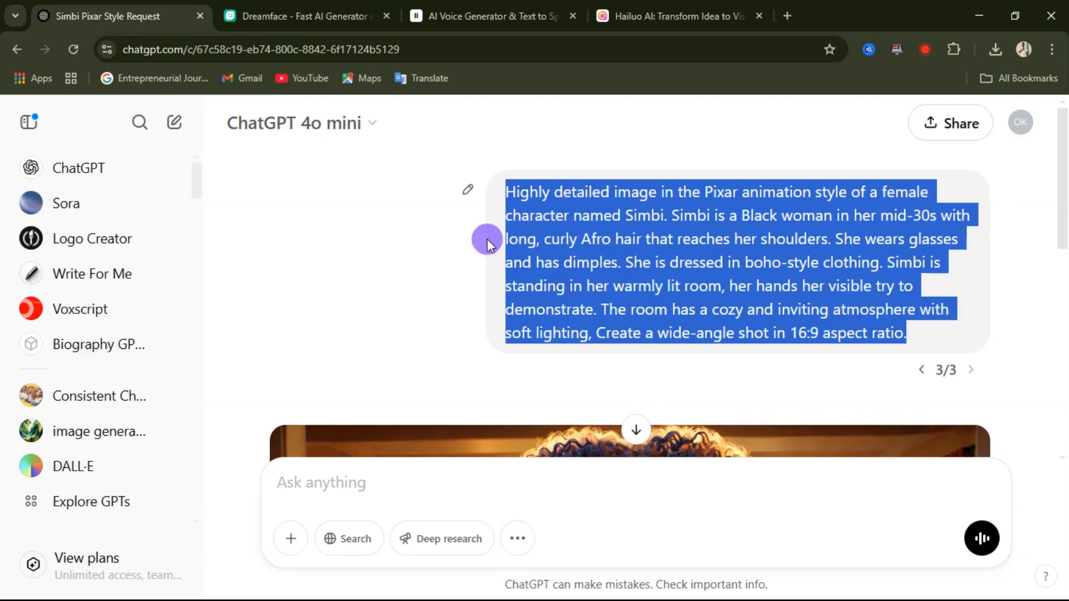
scroll(589, 227, down, 5)
scroll(588, 231, up, 5)
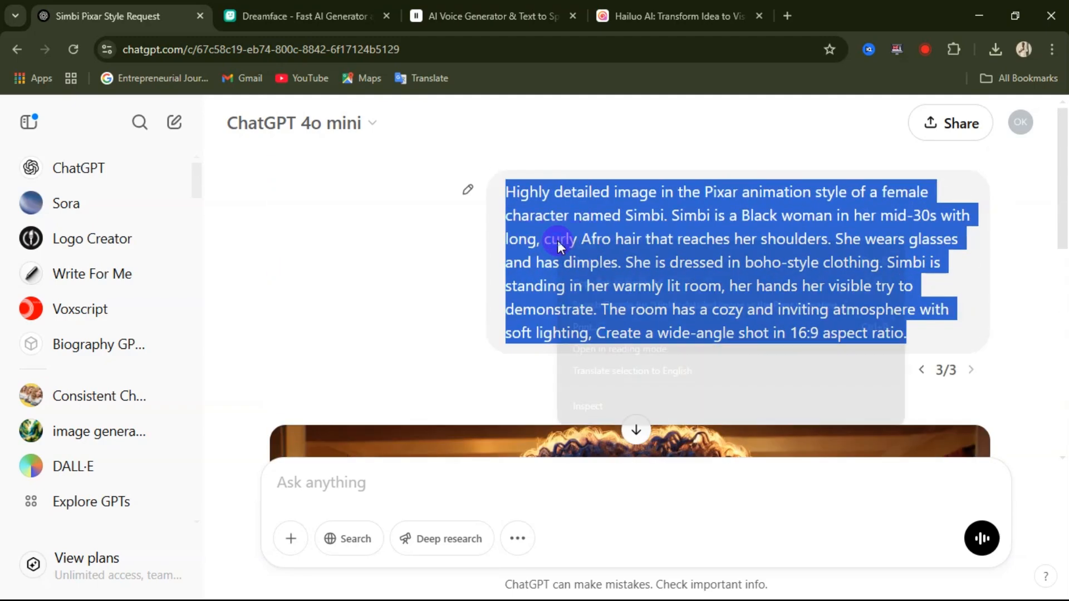
right_click(557, 241)
click(584, 261)
scroll(584, 262, down, 10)
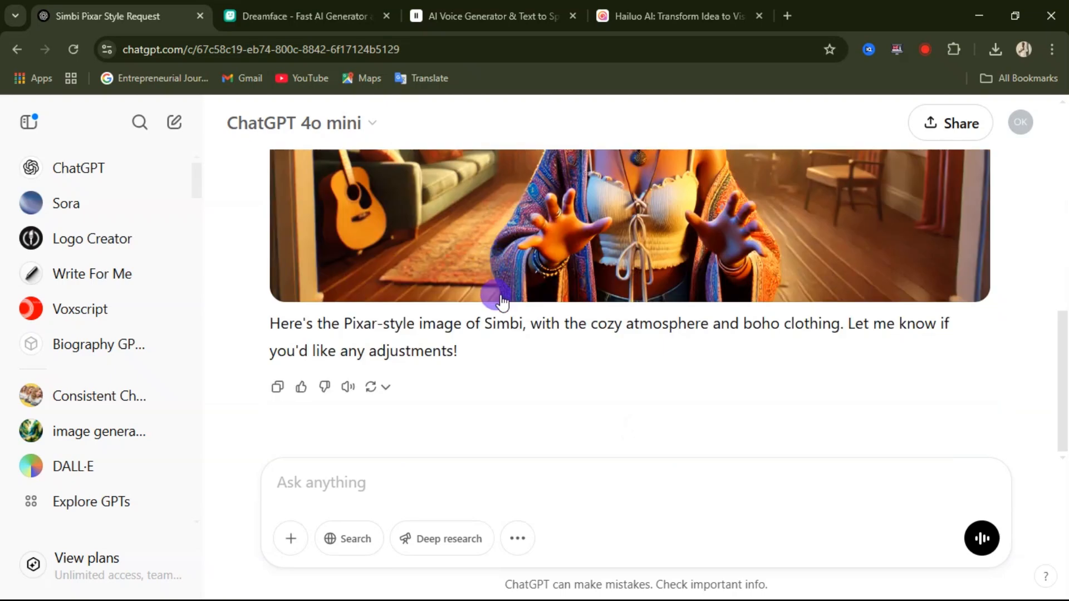
click(389, 477)
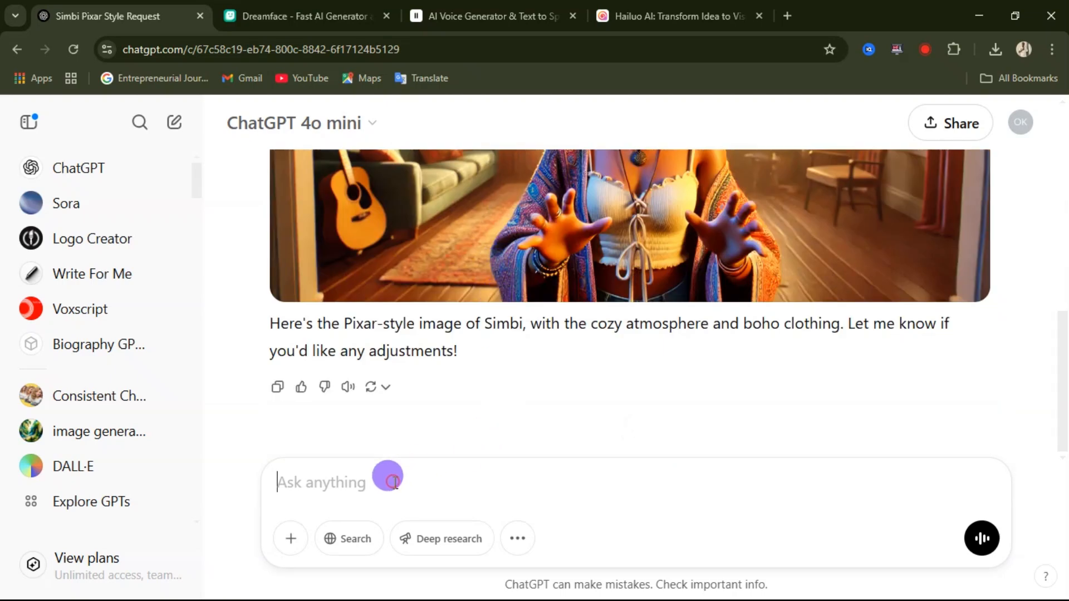
right_click(315, 479)
click(348, 306)
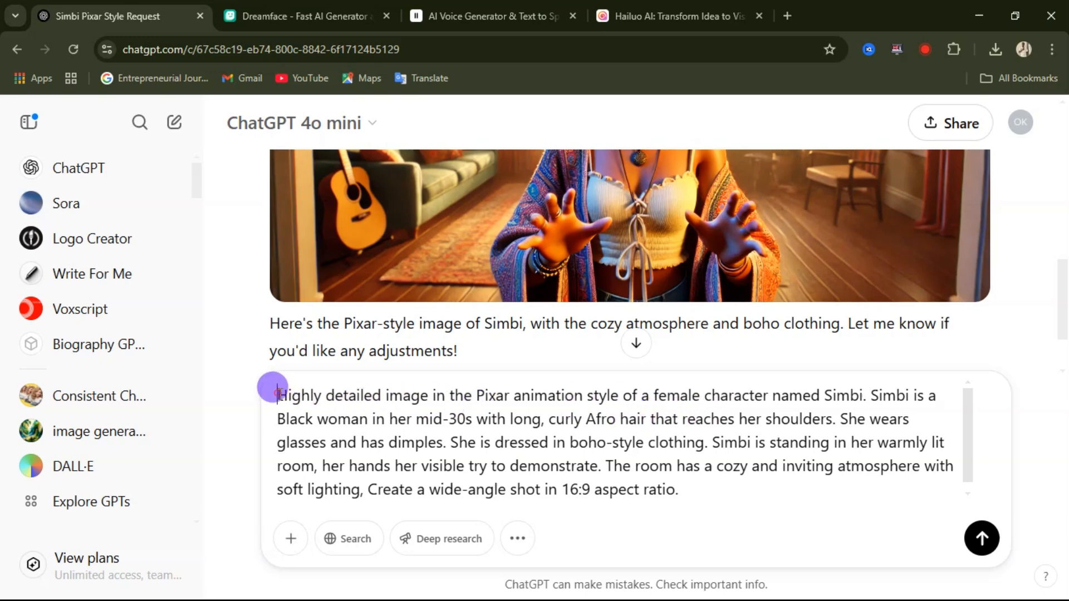
drag(277, 395, 758, 478)
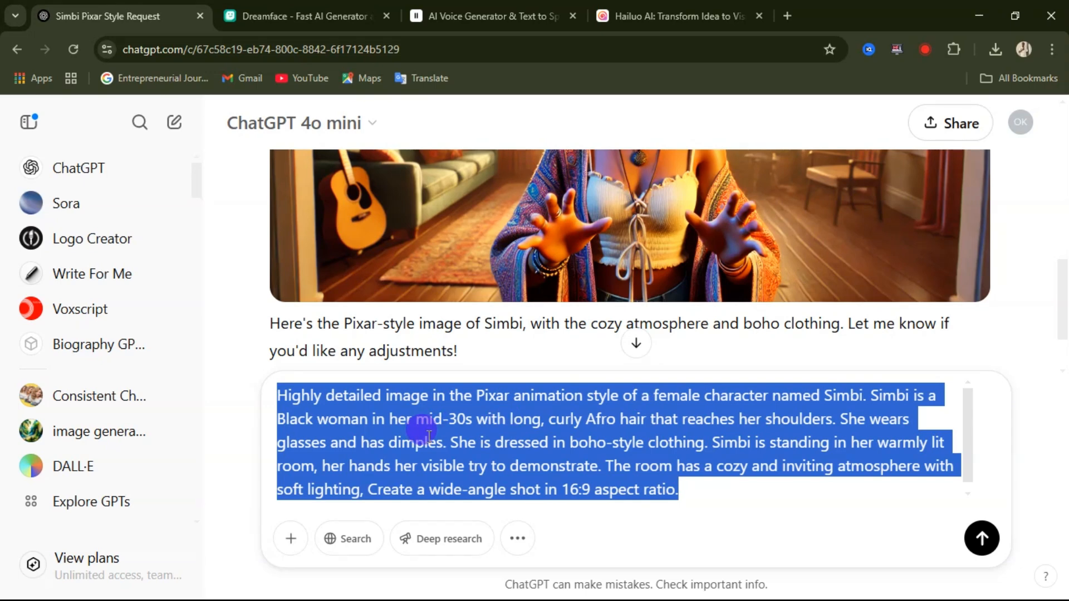
click(615, 420)
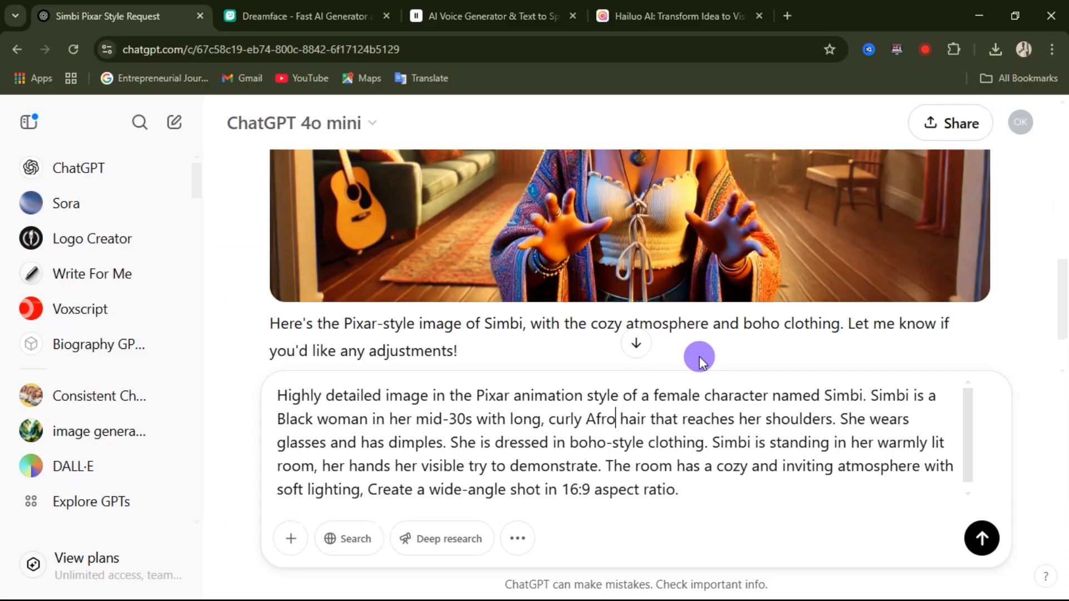
Step: Open the generated wide-angle image of Simbi at full size, download it, and close the image view
scroll(606, 314, up, 5)
scroll(548, 301, down, 5)
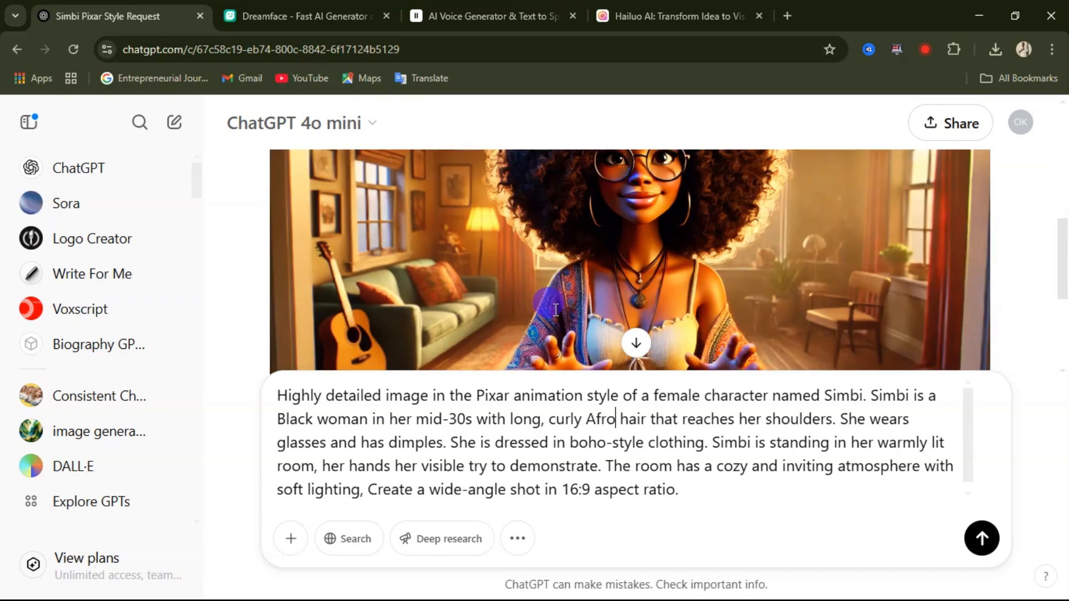
click(543, 314)
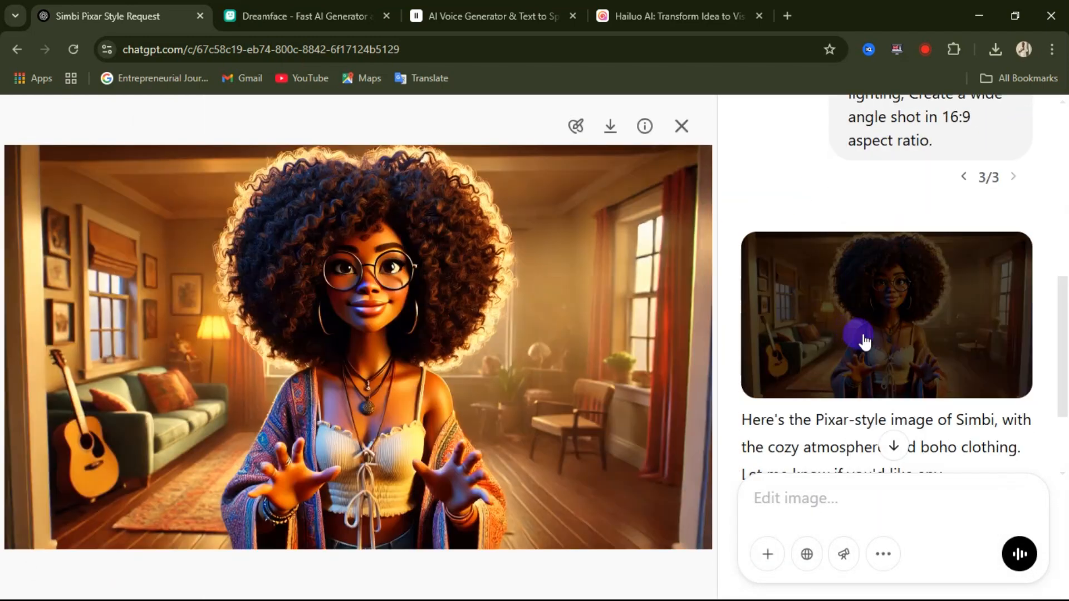
click(612, 126)
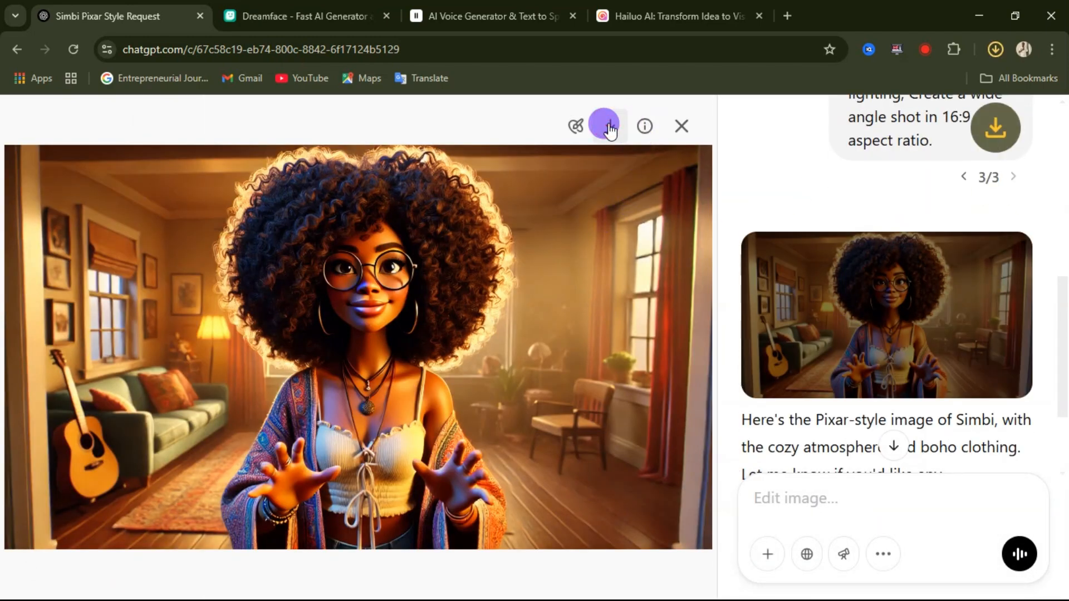
click(681, 124)
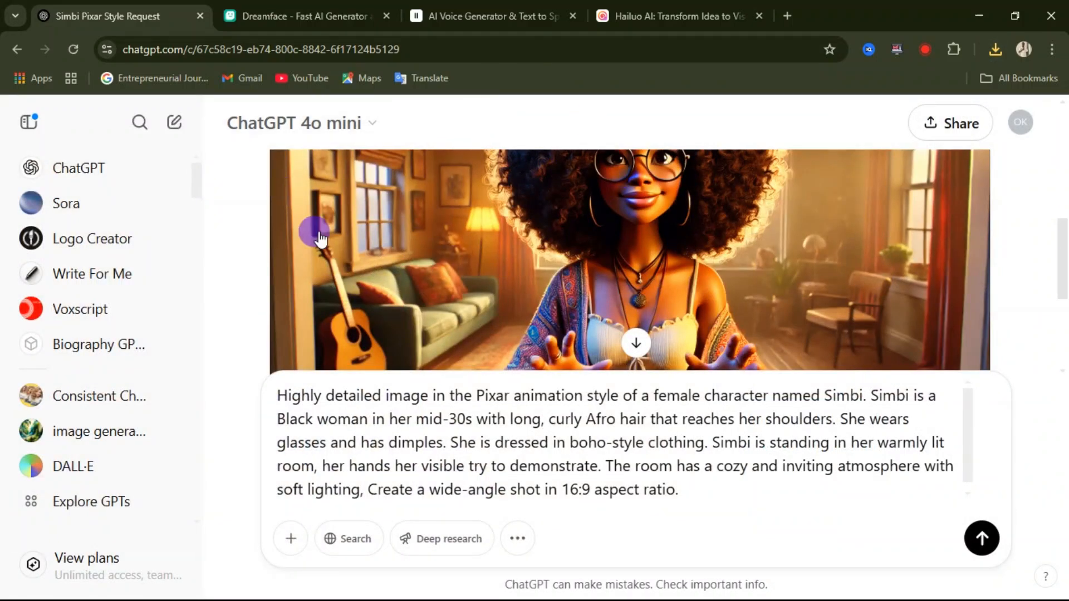
Step: Switch to ElevenLabs Text to Speech, highlight the whole Simbi script and review the voice settings
click(484, 15)
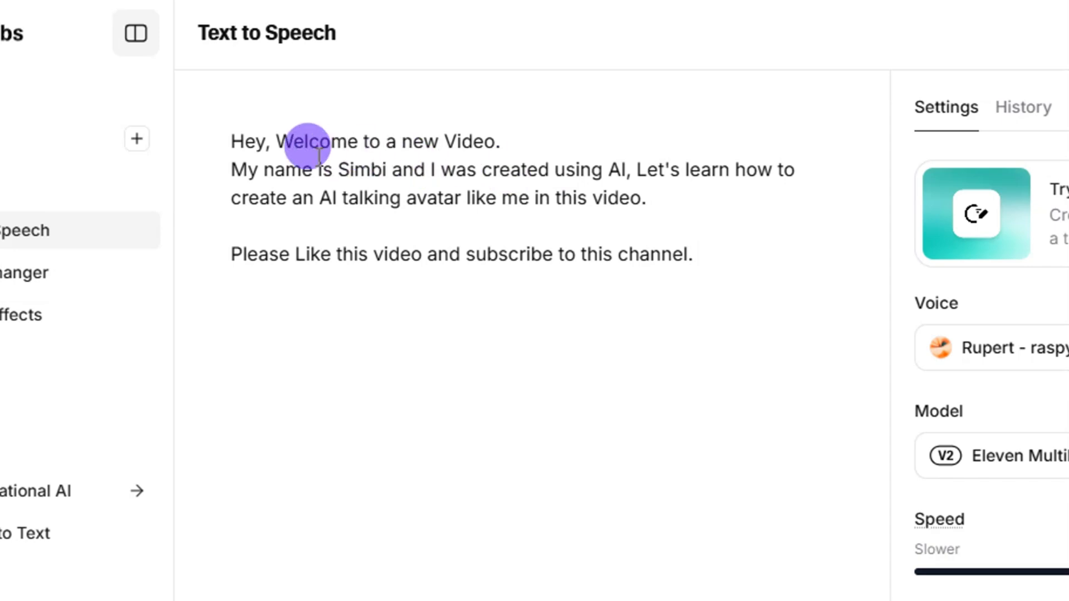
key(ctrl+a)
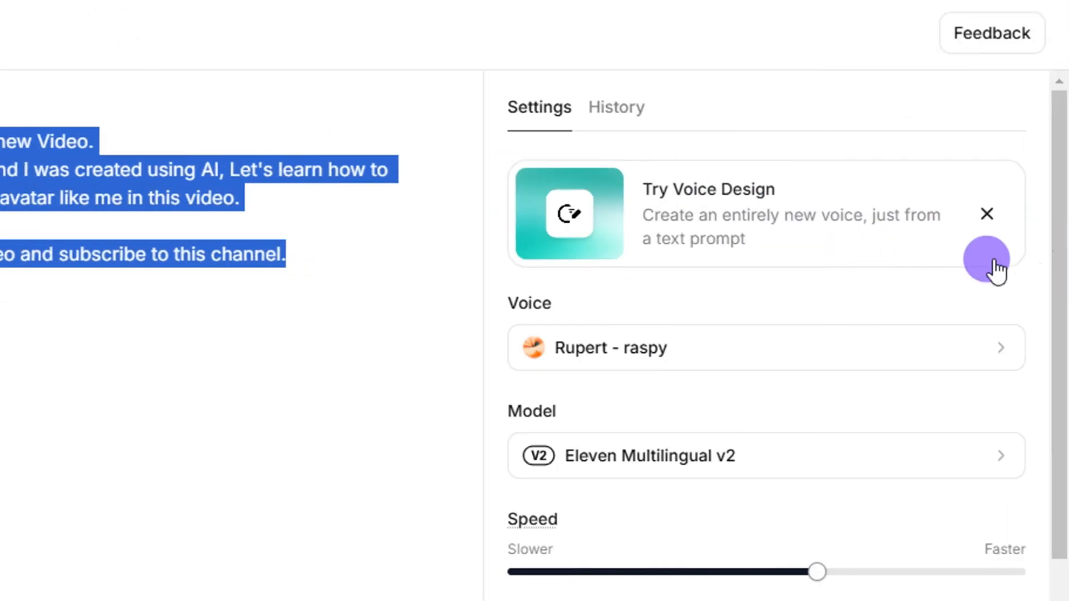
scroll(724, 348, down, 2)
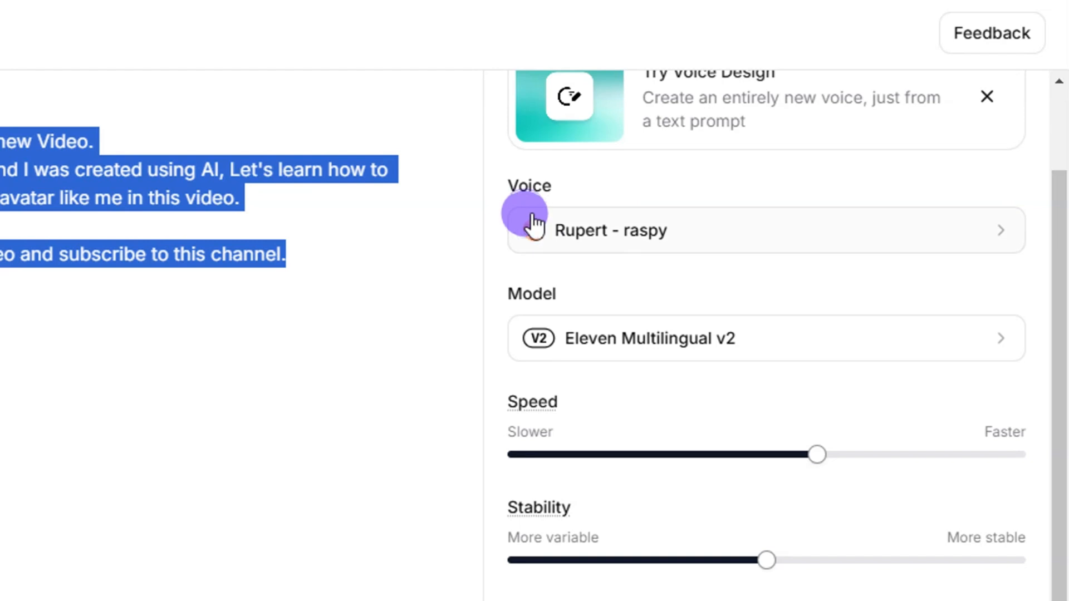
scroll(584, 228, up, 2)
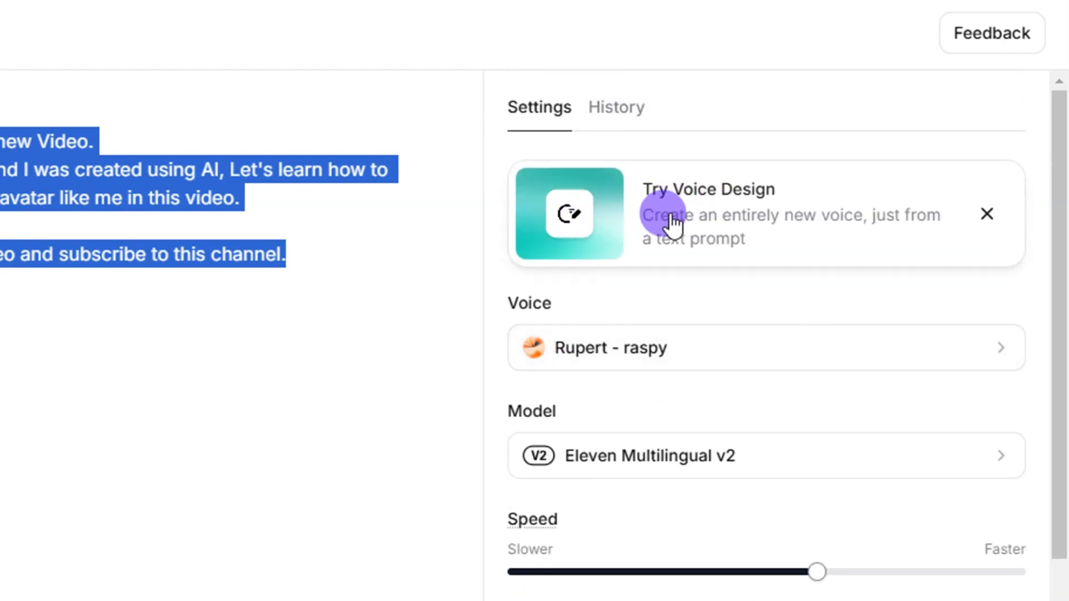
scroll(618, 257, down, 2)
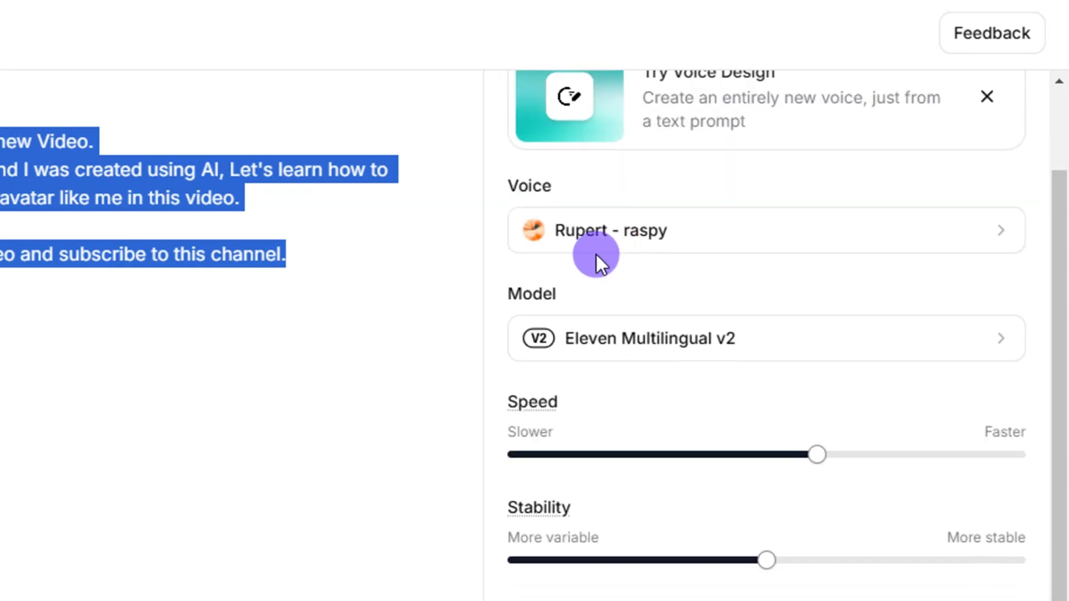
Step: Change the voice to Aria and generate the speech from the Simbi script
click(685, 237)
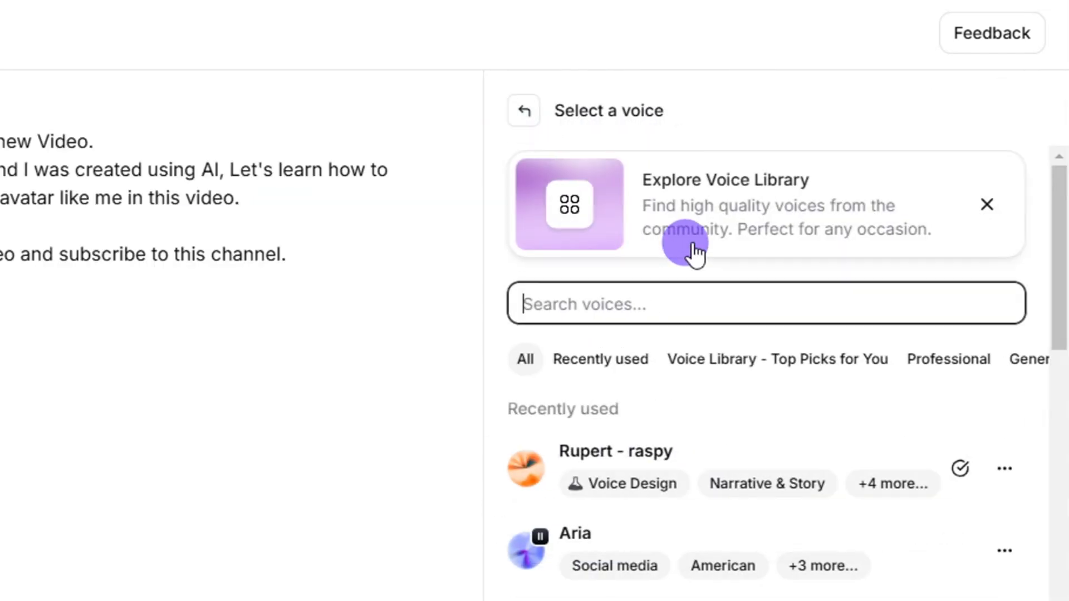
scroll(715, 375, down, 6)
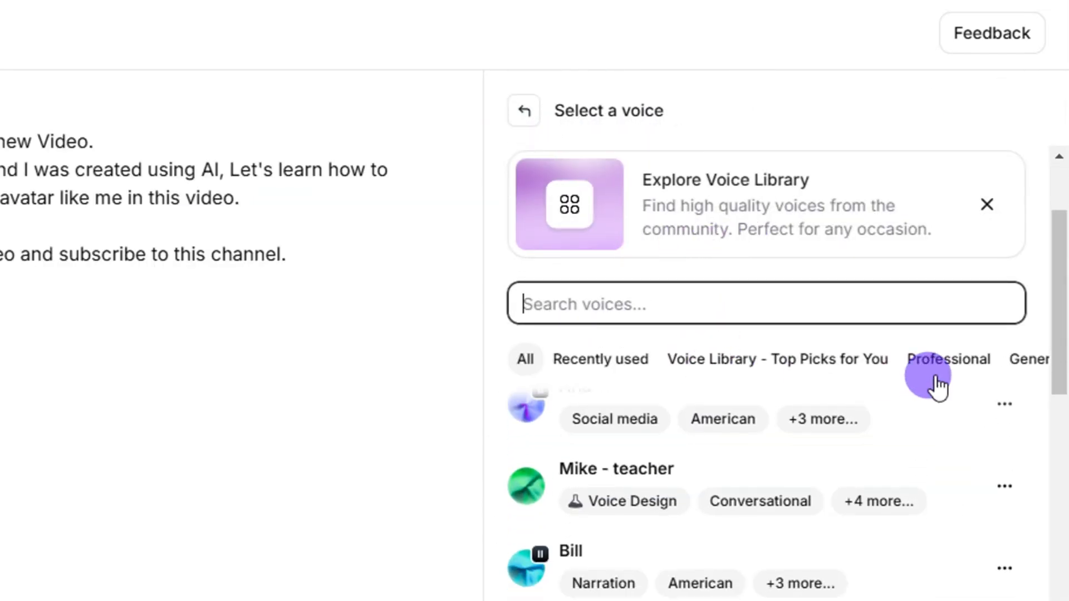
scroll(991, 382, up, 6)
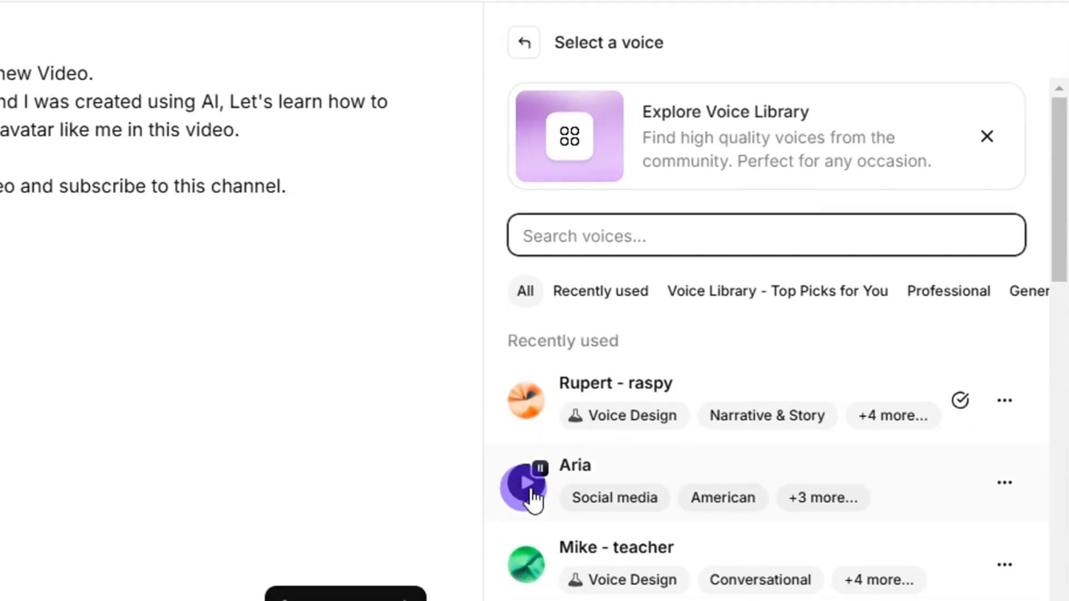
click(528, 485)
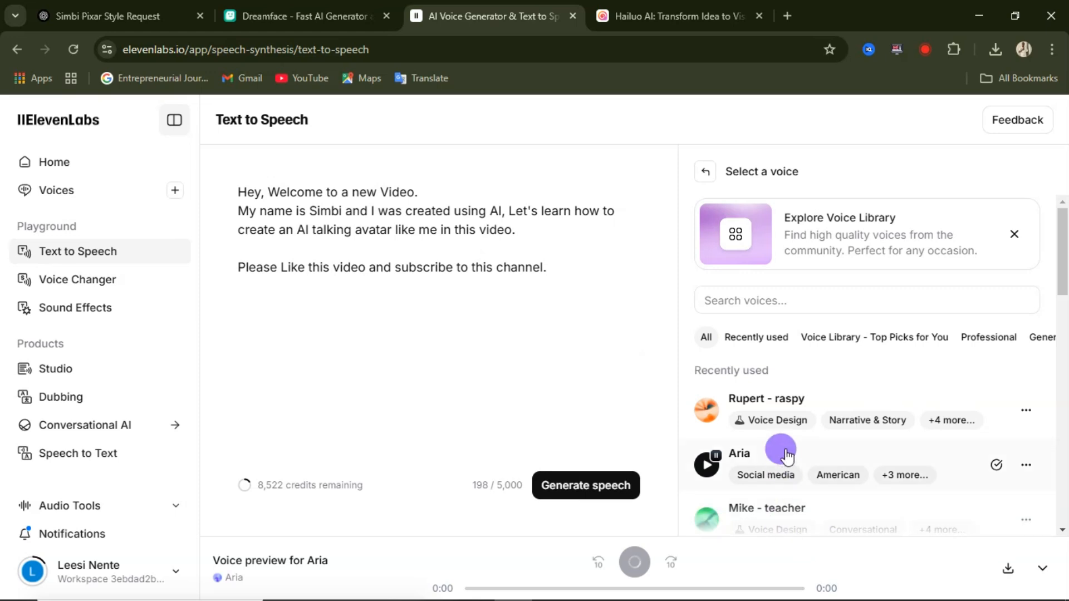
click(782, 460)
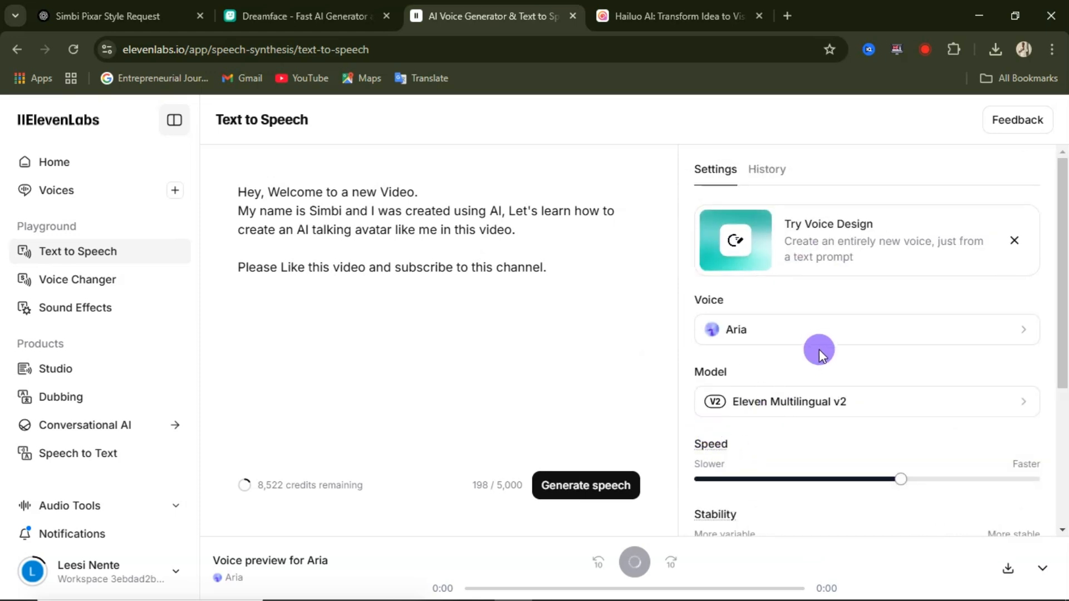
scroll(701, 384, down, 4)
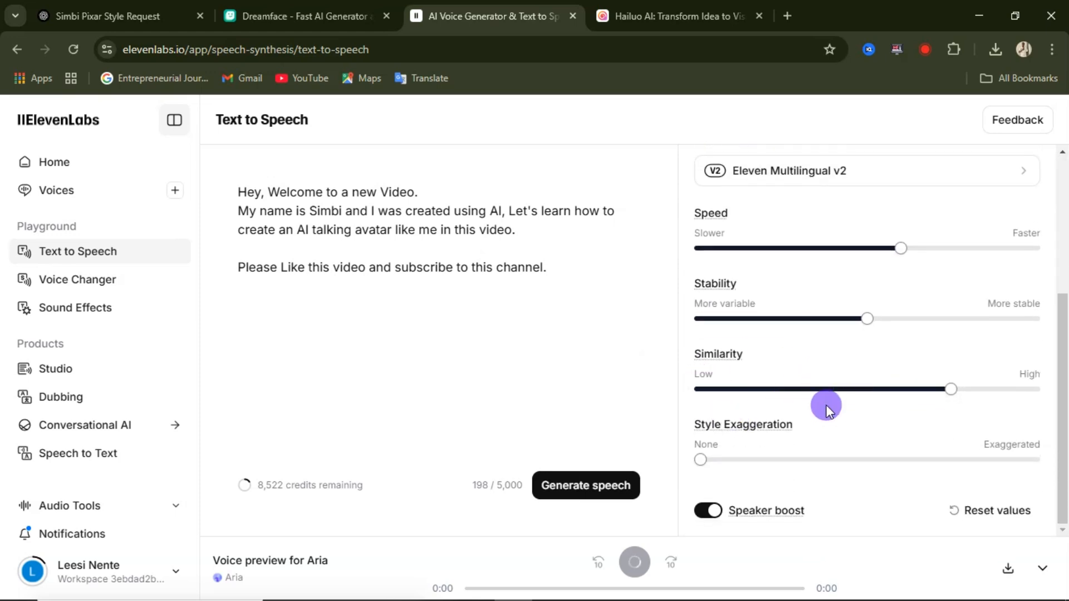
click(587, 490)
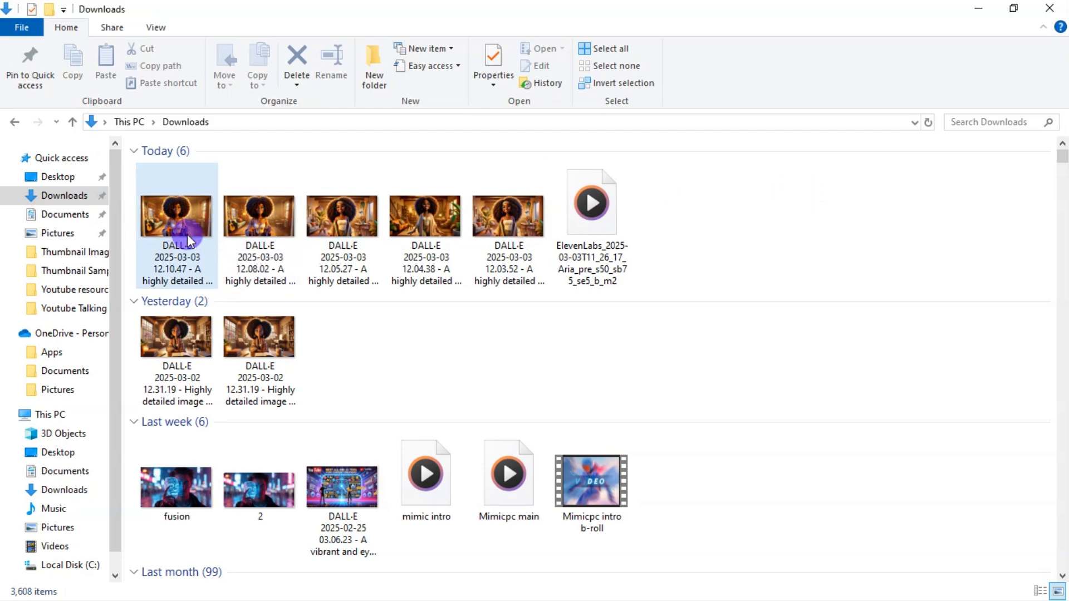
Step: Check the newest DALL-E image and the ElevenLabs Aria audio file in the Downloads folder, then minimize the folder
click(197, 271)
click(605, 247)
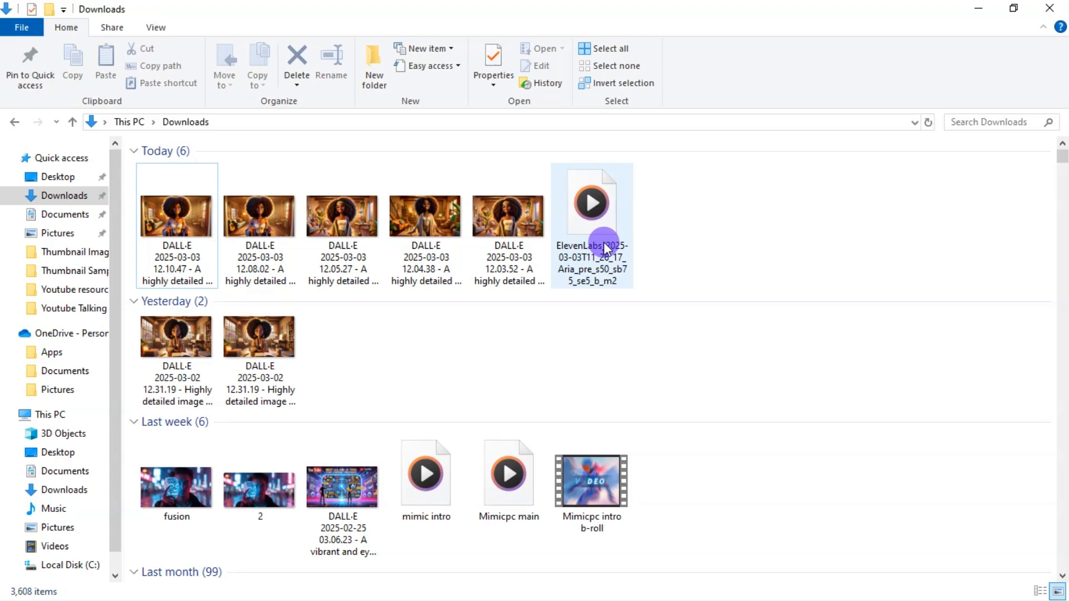
click(973, 14)
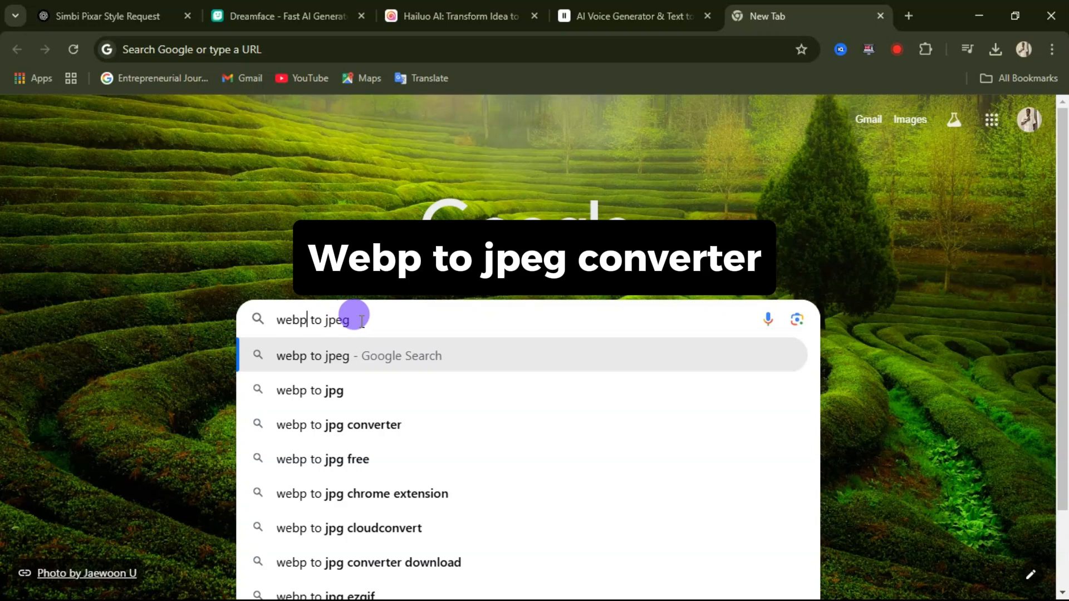
Step: Search Google for "webp to jpeg" and switch to the Hailuo AI page
click(359, 320)
key(Return)
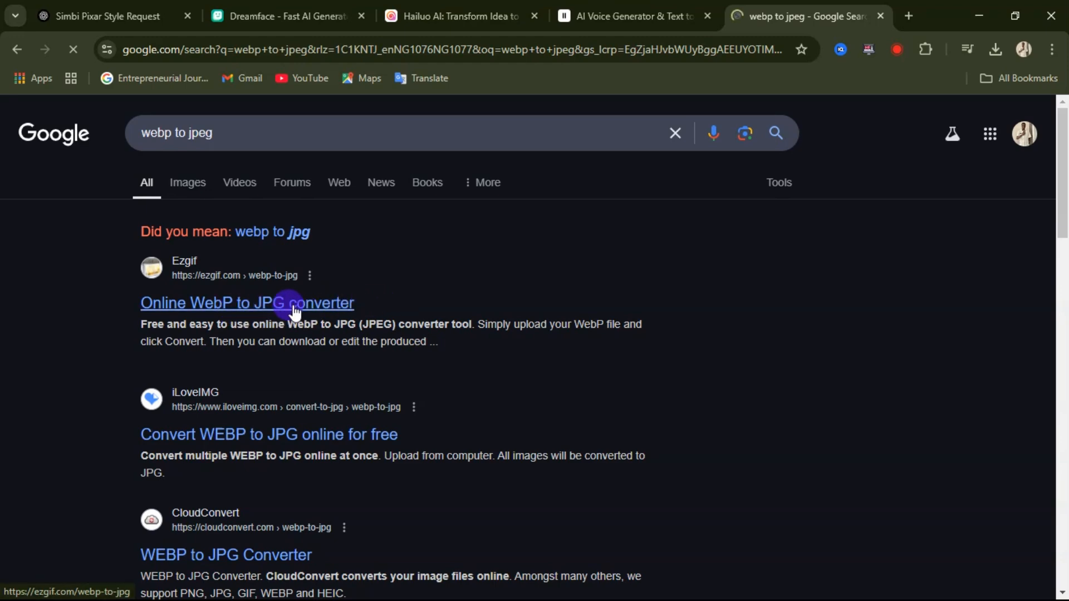
click(432, 10)
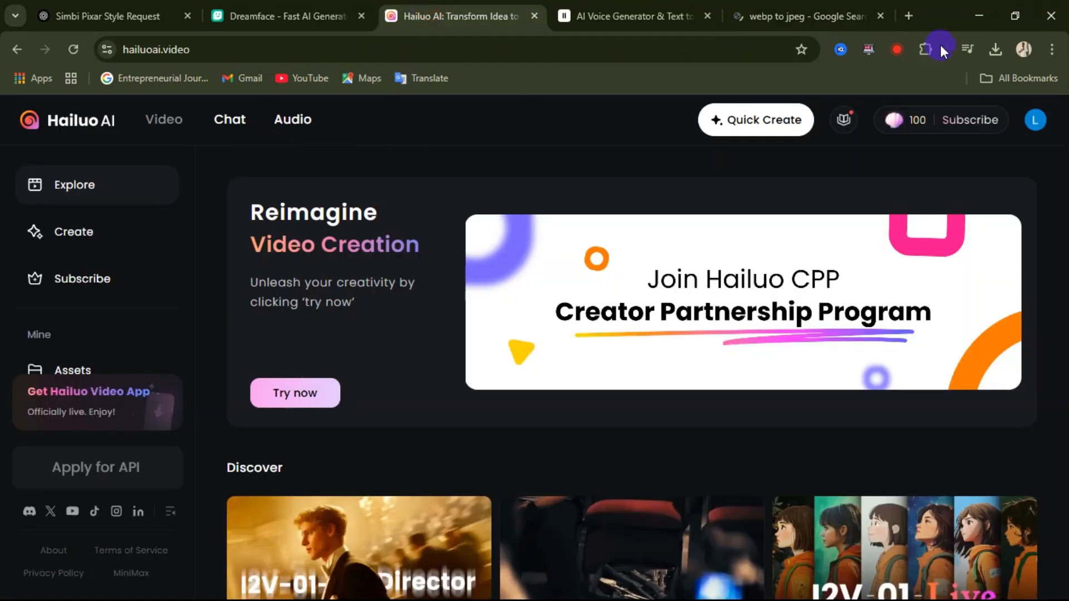
Step: Minimize the browser and check the file type of the newest DALL-E image in the Downloads folder
click(987, 18)
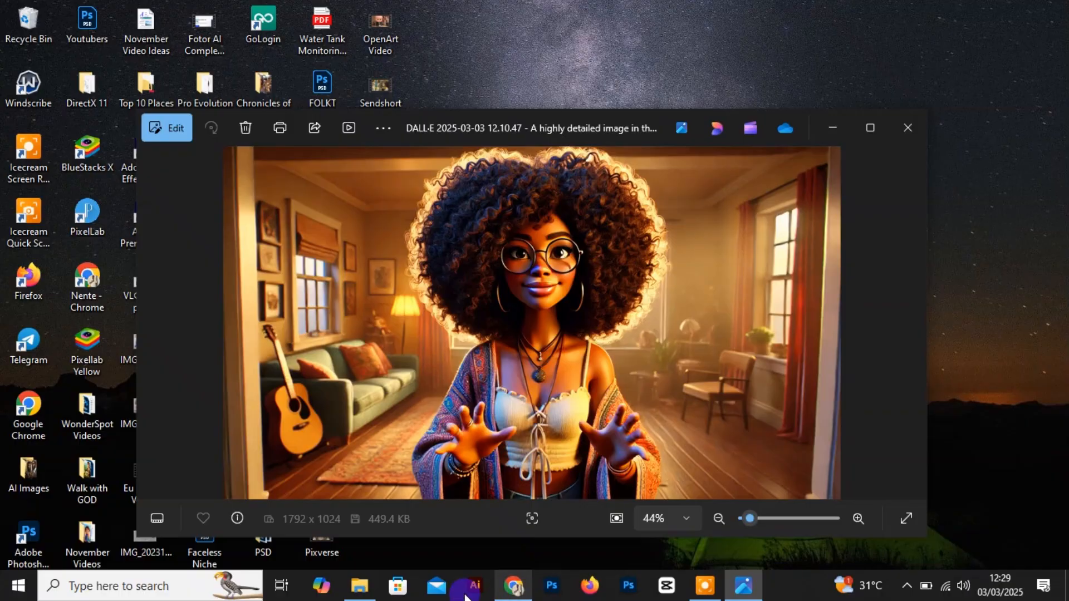
click(351, 596)
click(176, 245)
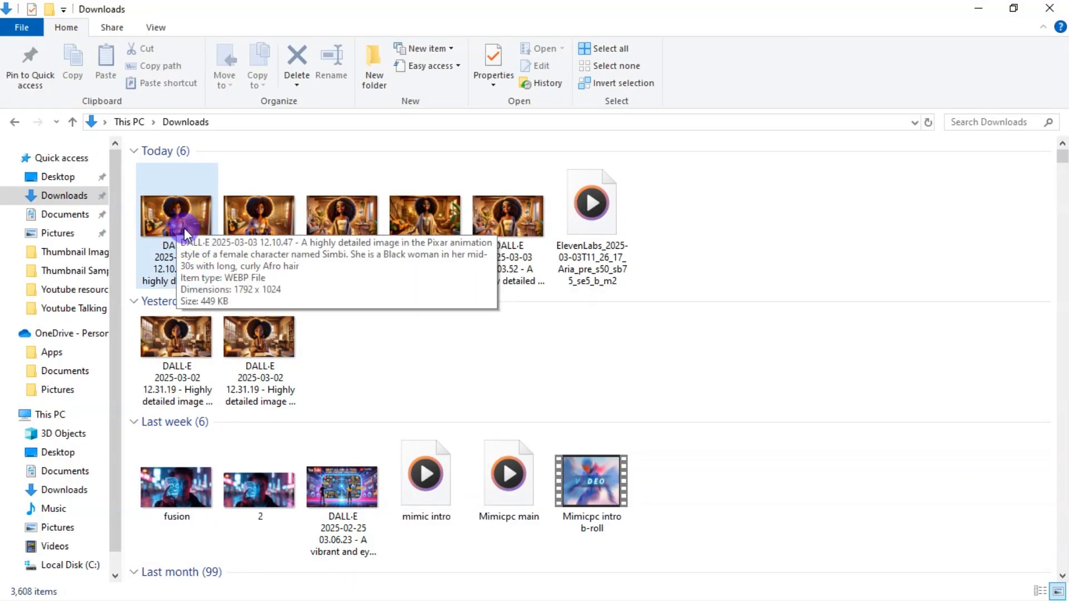
click(572, 544)
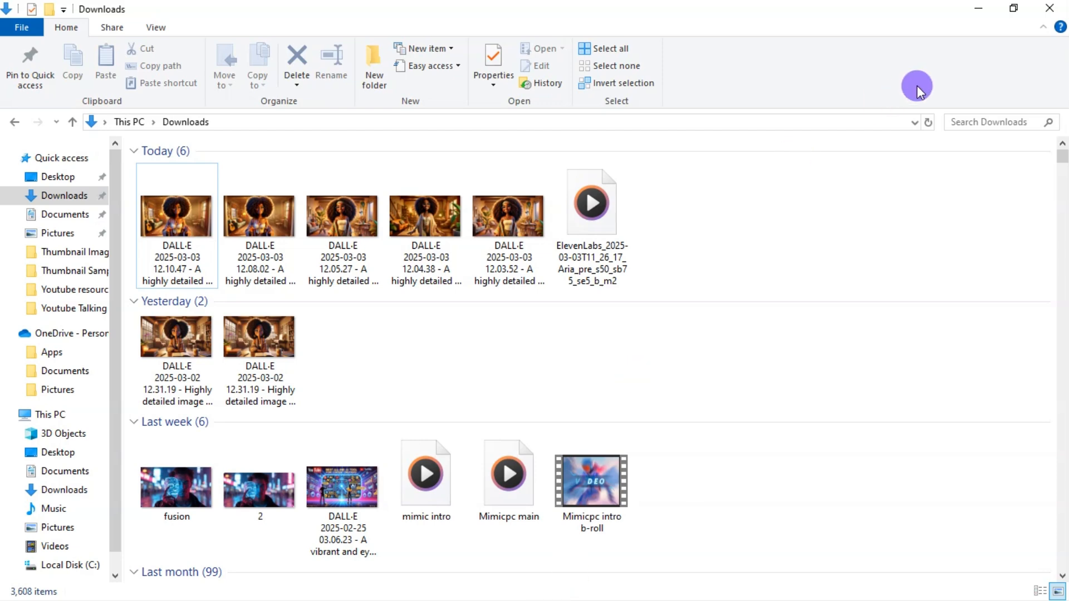
click(978, 8)
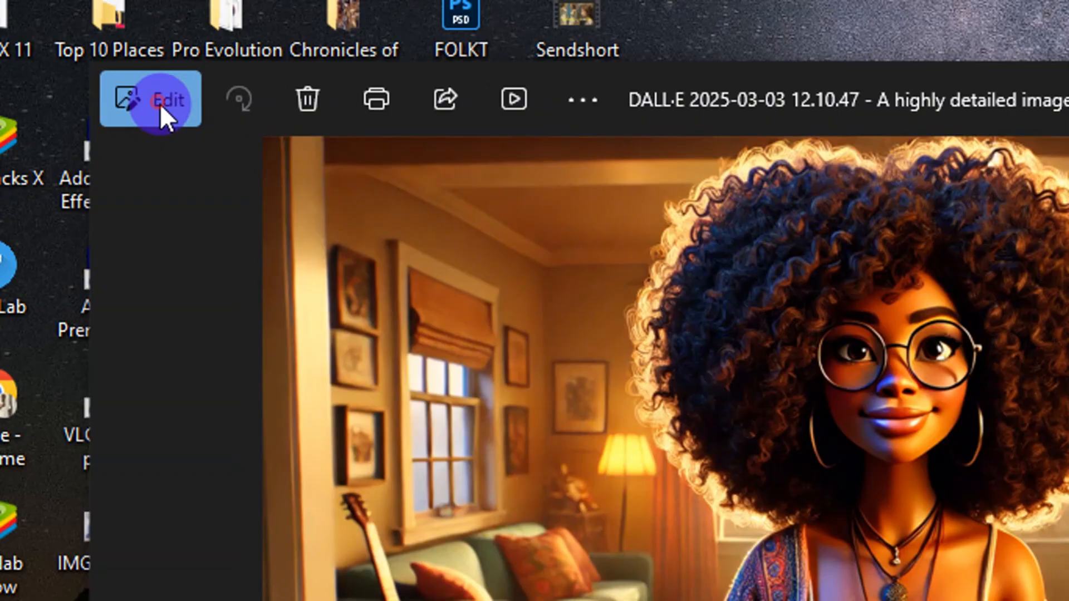
Step: Open the Simbi image for editing in the photo viewer and save a .jpg copy of it in Downloads
click(160, 105)
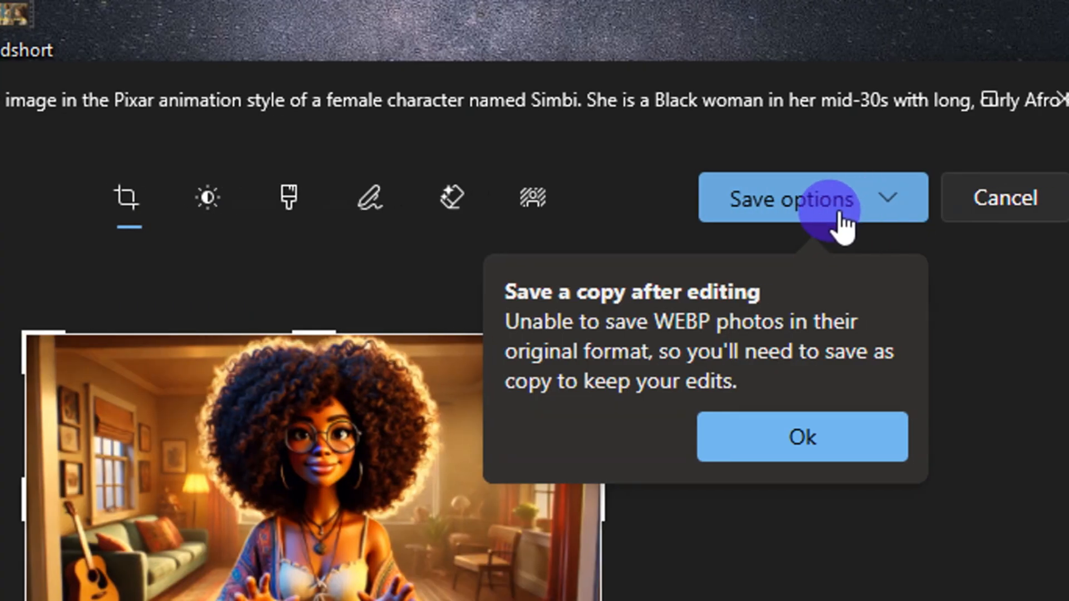
click(812, 207)
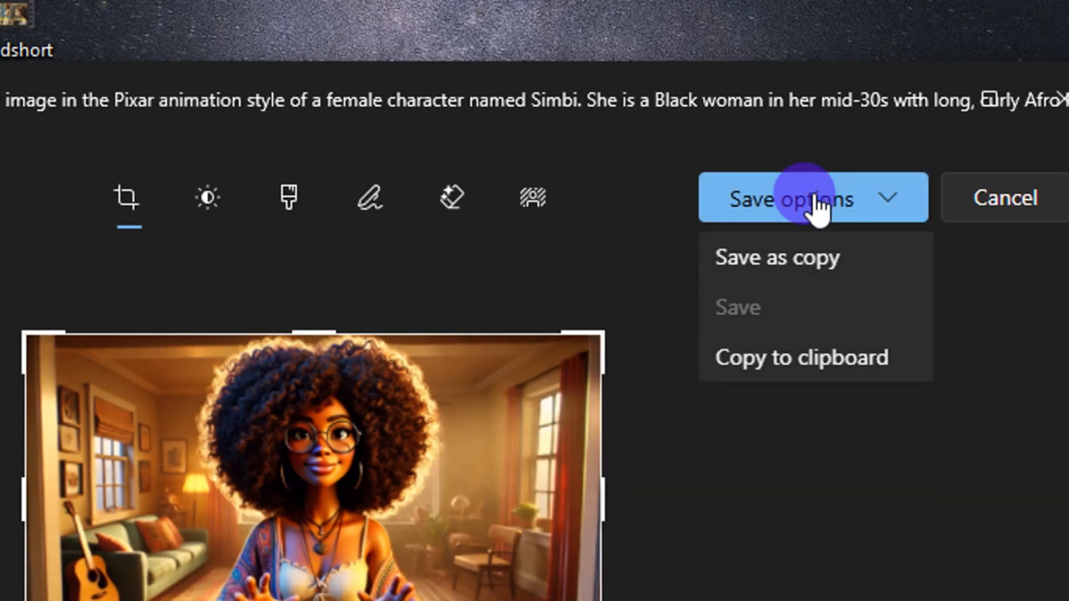
click(770, 262)
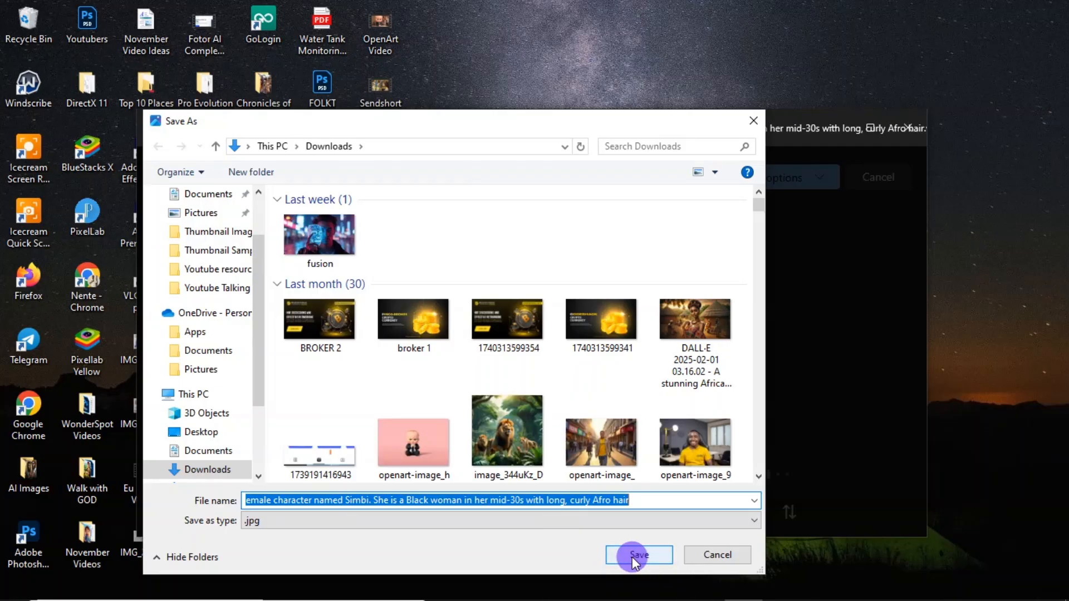
click(638, 555)
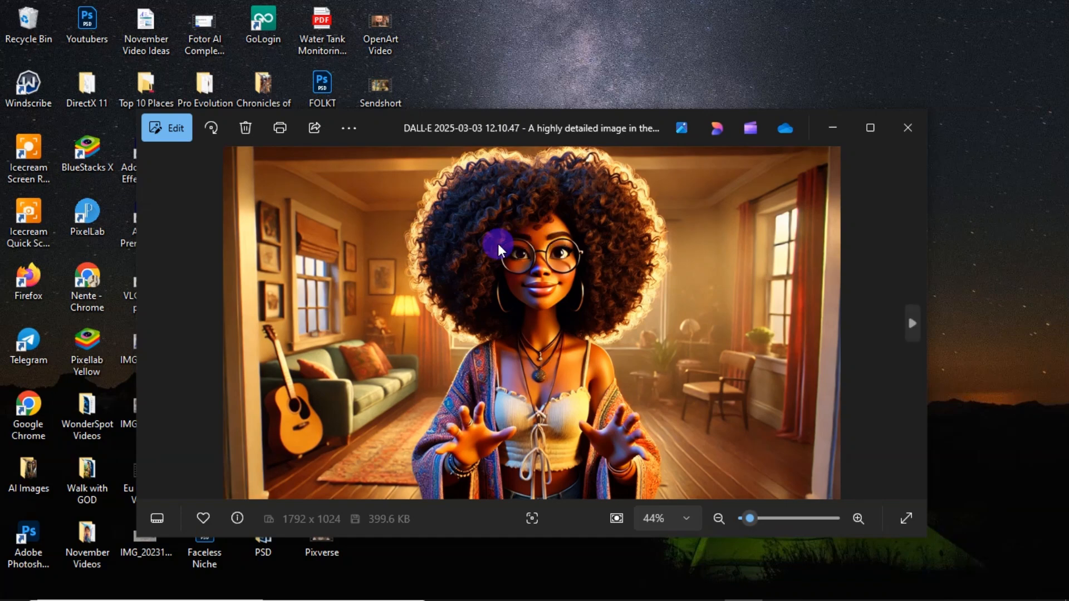
Step: Return to Hailuo AI in the browser, open its video creation page, and upload the Simbi .jpg image from Downloads for Image to Video
click(513, 589)
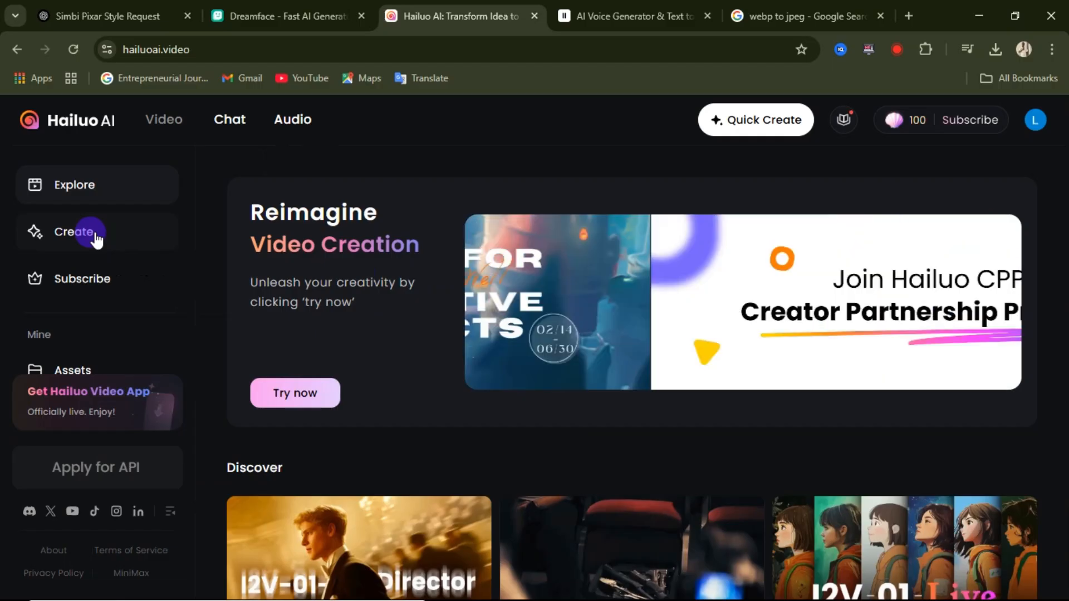
click(143, 209)
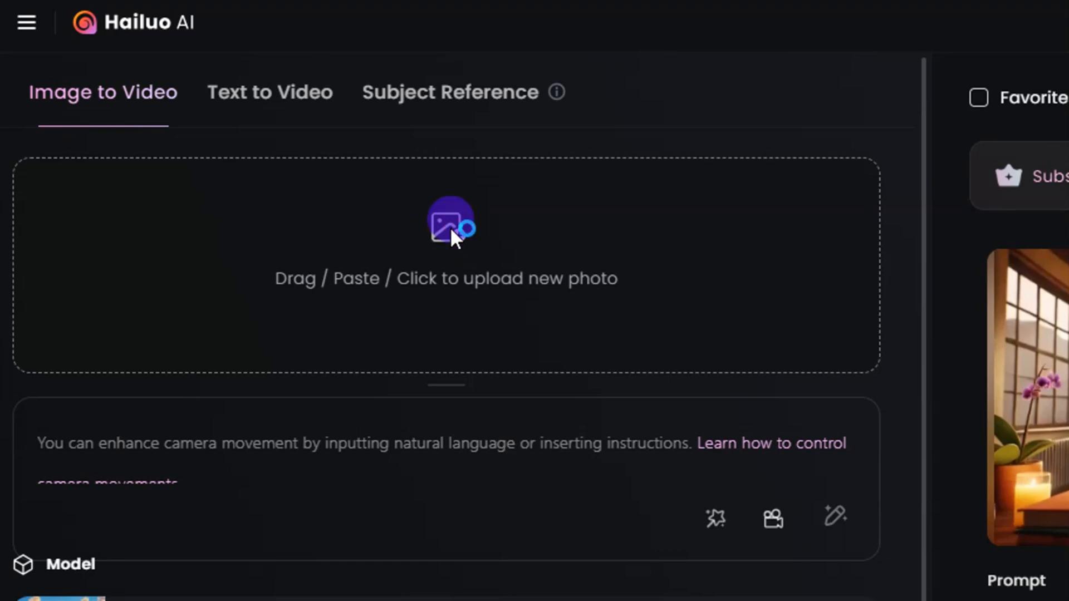
click(450, 232)
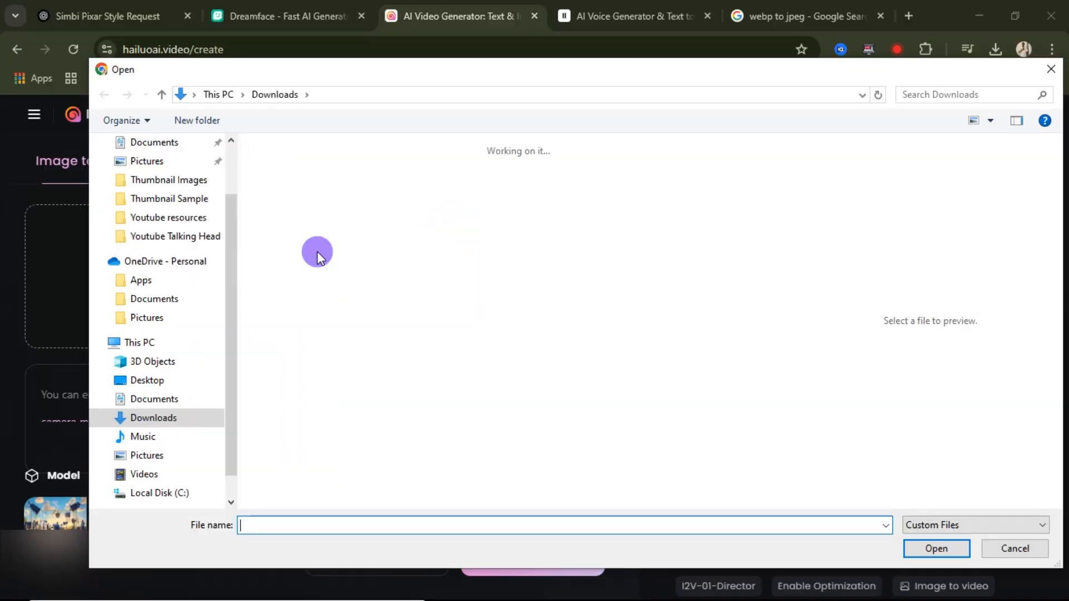
click(333, 199)
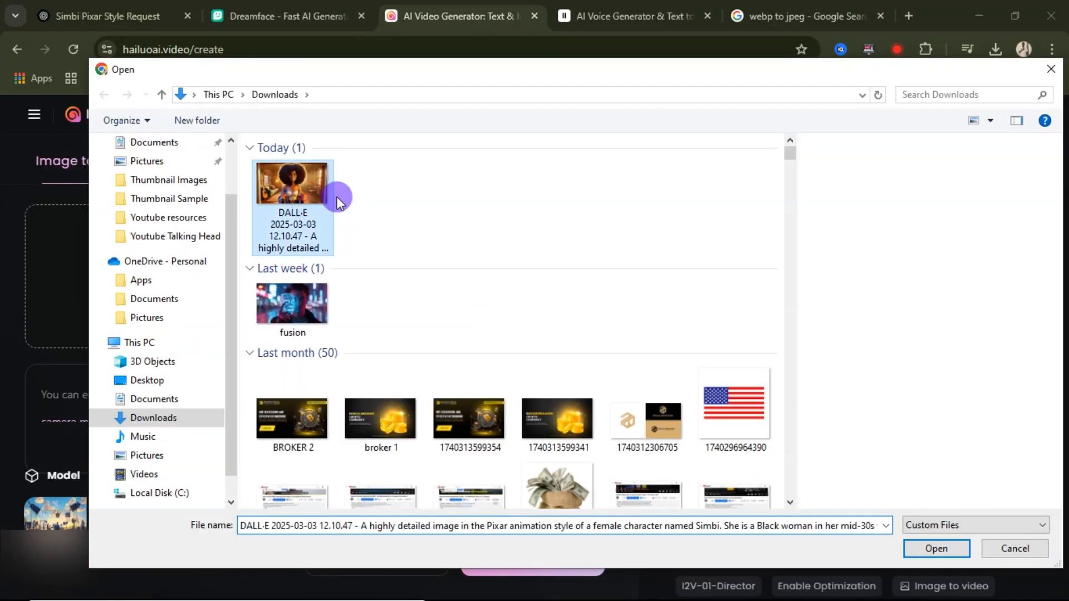
click(936, 549)
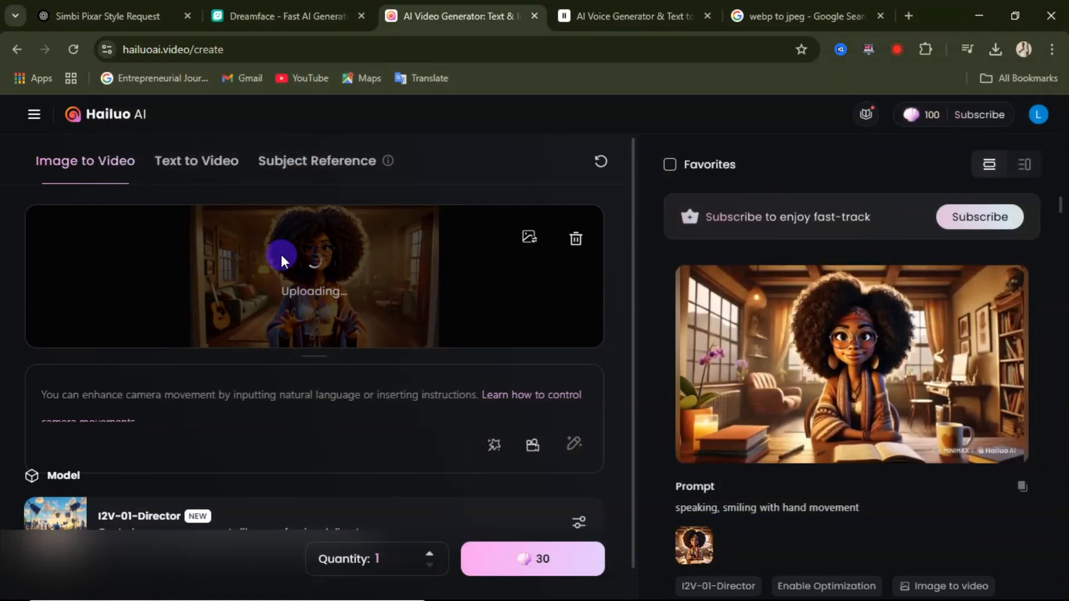
Step: Enter the video prompt "Speaking , smiling with hand movement" for the uploaded Simbi image
scroll(300, 306, down, 1)
click(138, 370)
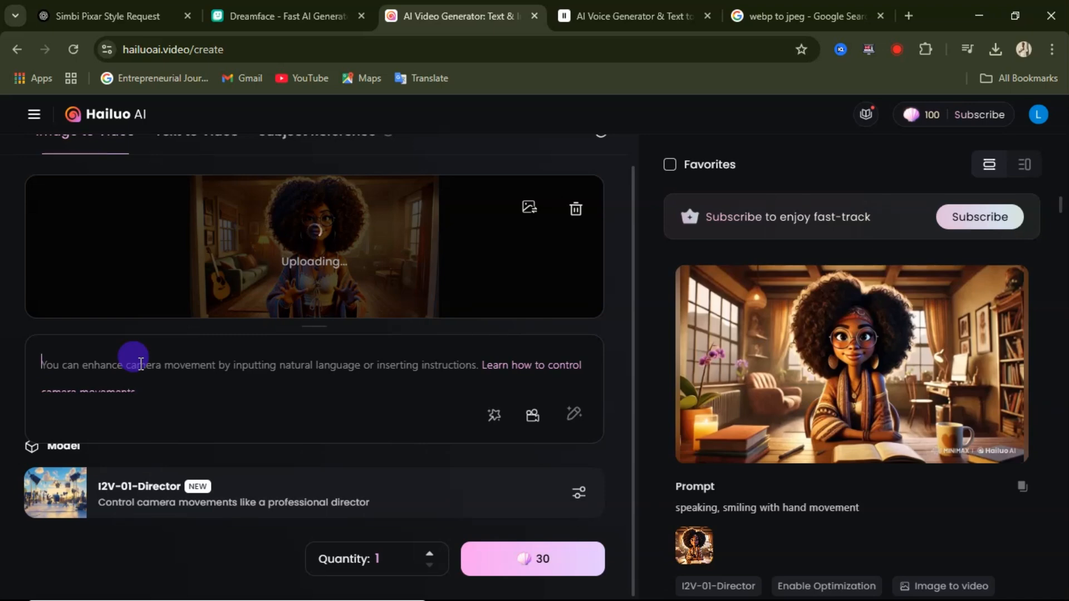
text(Speaking , smiling with hand movement)
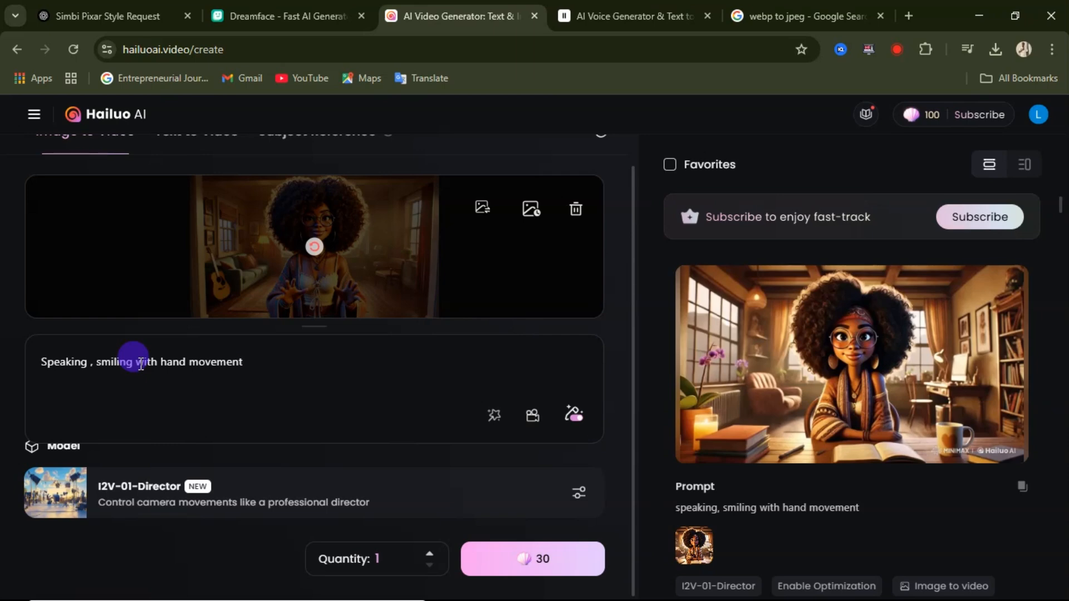
double_click(153, 368)
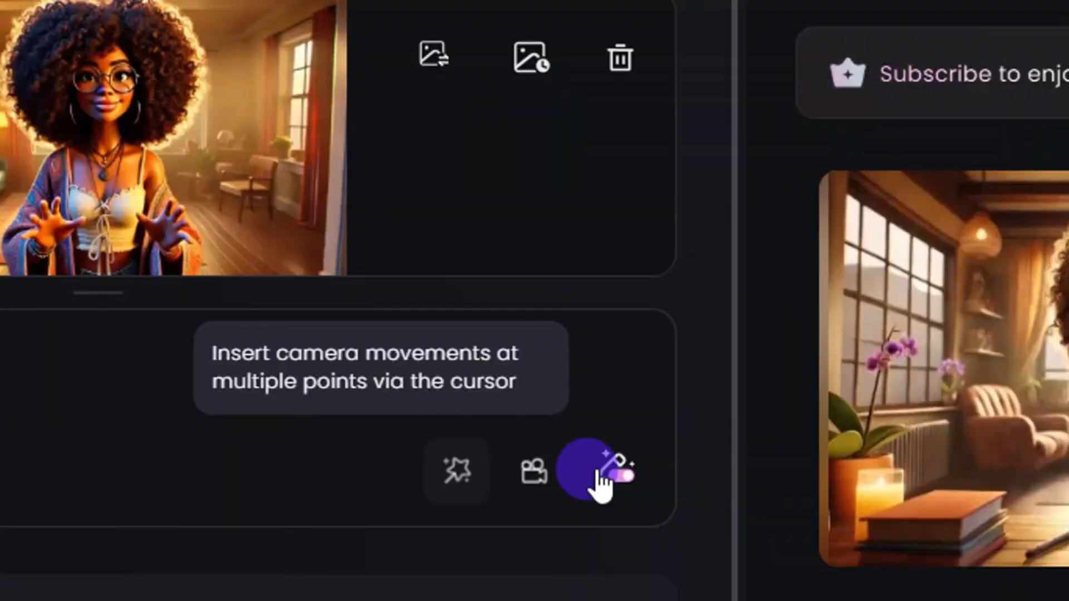
Step: Look through the preset camera movements, such as Left circling and Upward tilt, and close the list without choosing one
click(537, 473)
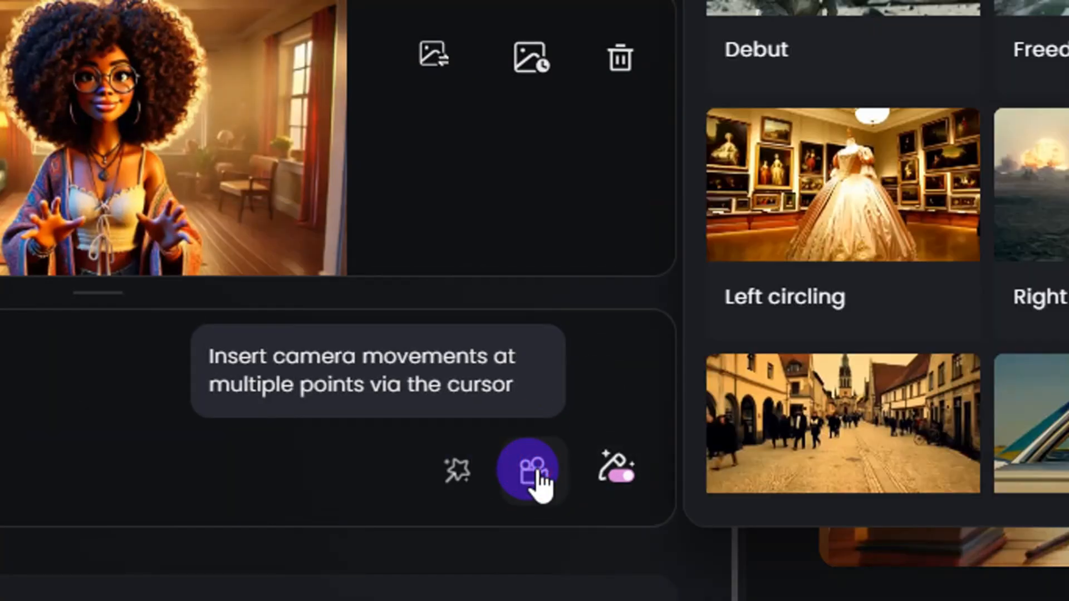
click(538, 472)
click(542, 470)
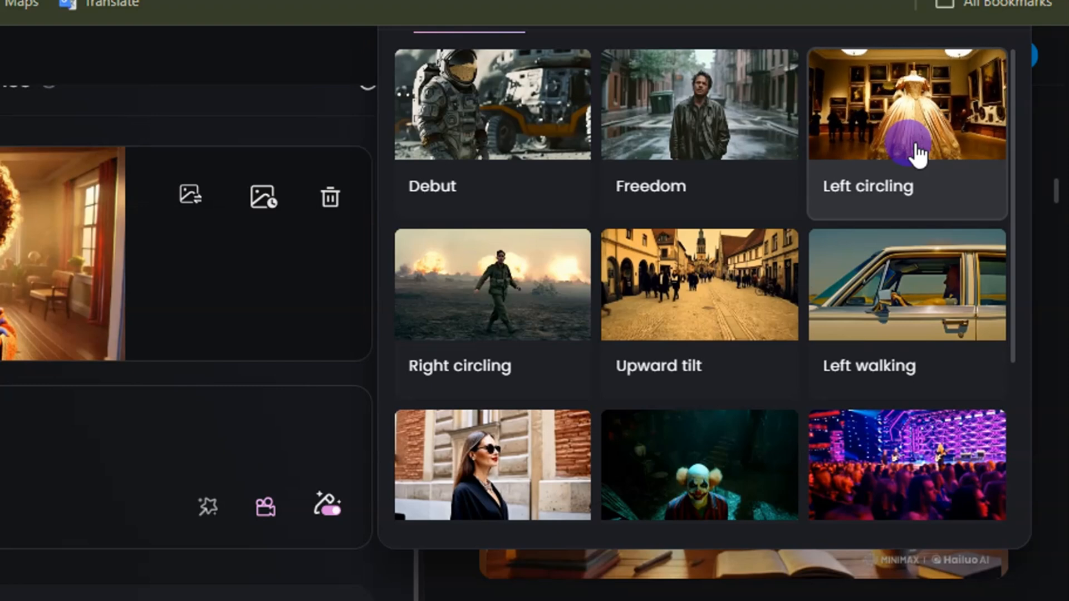
click(264, 512)
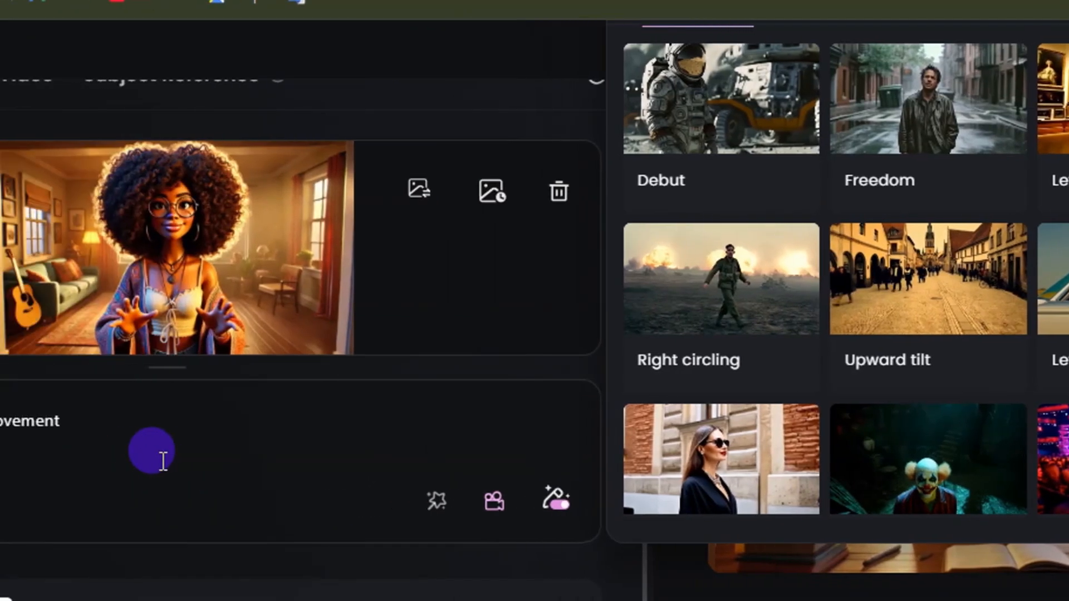
click(160, 460)
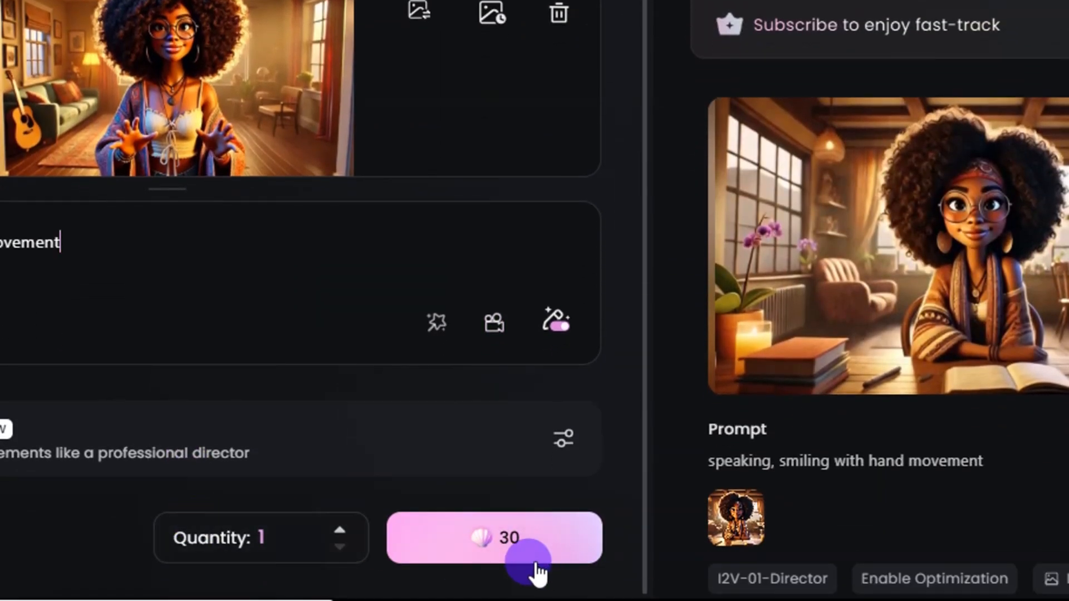
Step: Generate one video from the Simbi image with the I2V-01-Director model and pause playback of the Simbi clip
click(504, 541)
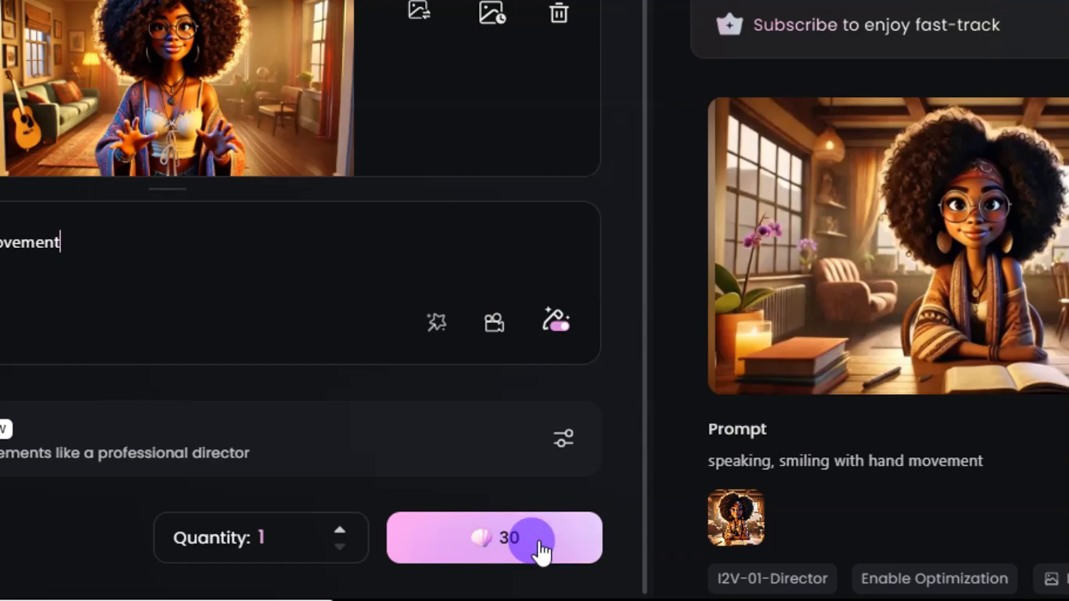
click(511, 541)
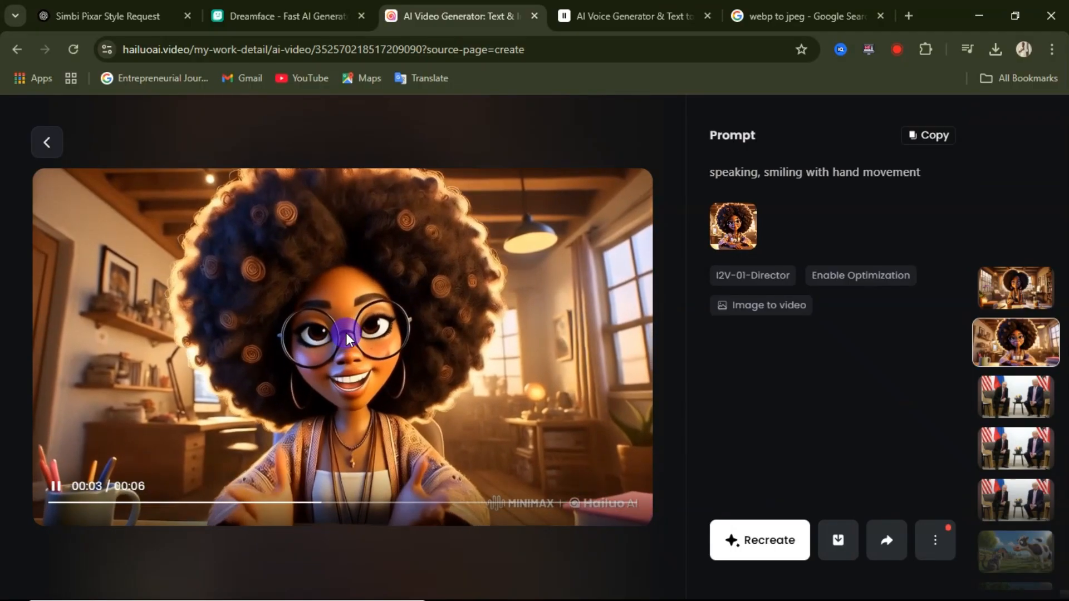
click(210, 332)
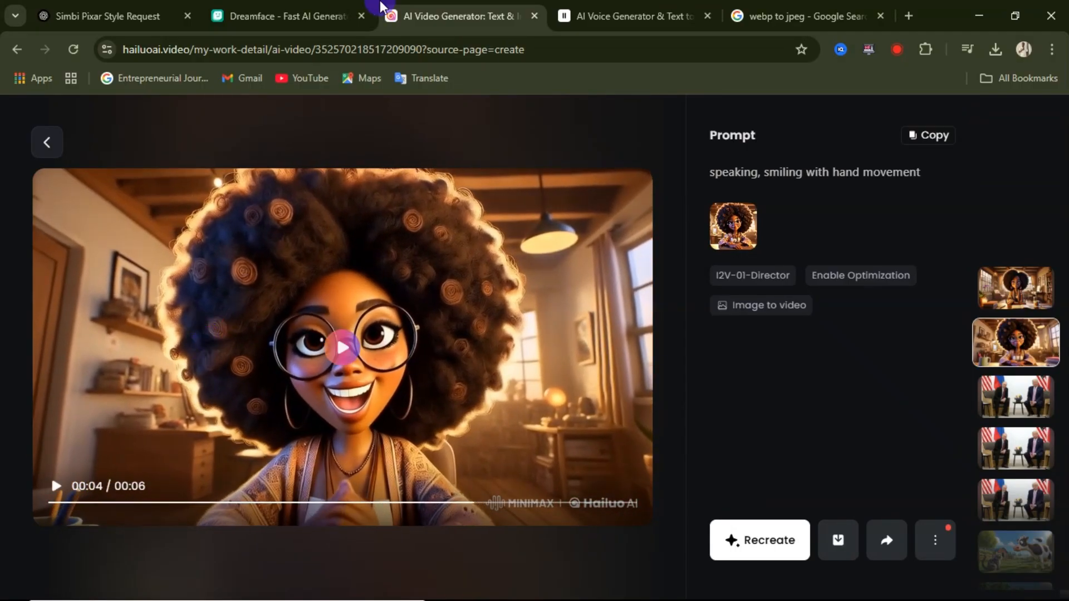
Step: Switch to the DreamFace website and open its Avatar Video tool
click(312, 18)
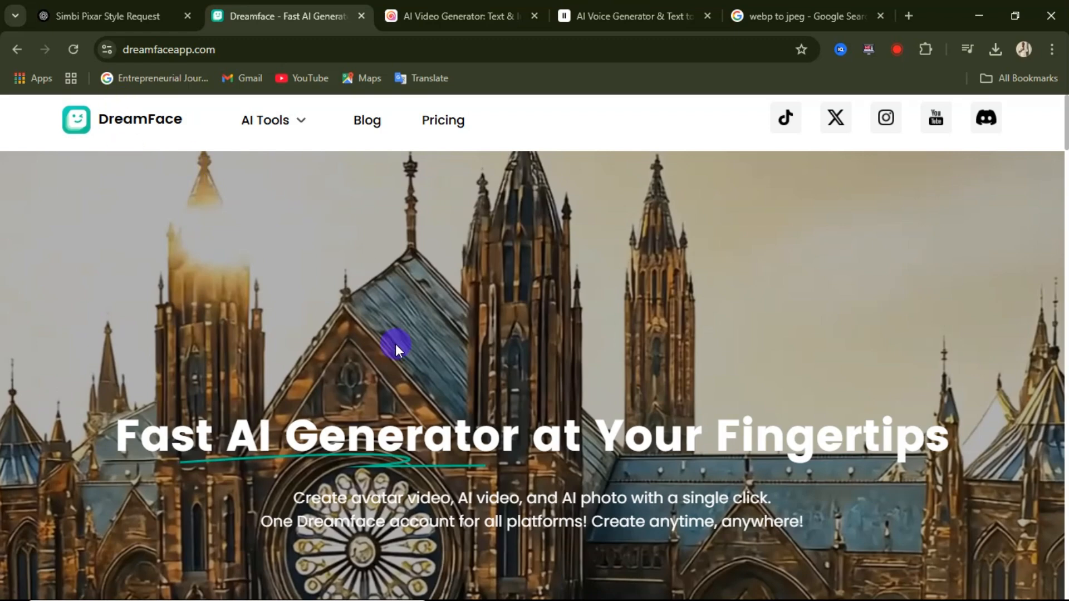
scroll(395, 343, down, 5)
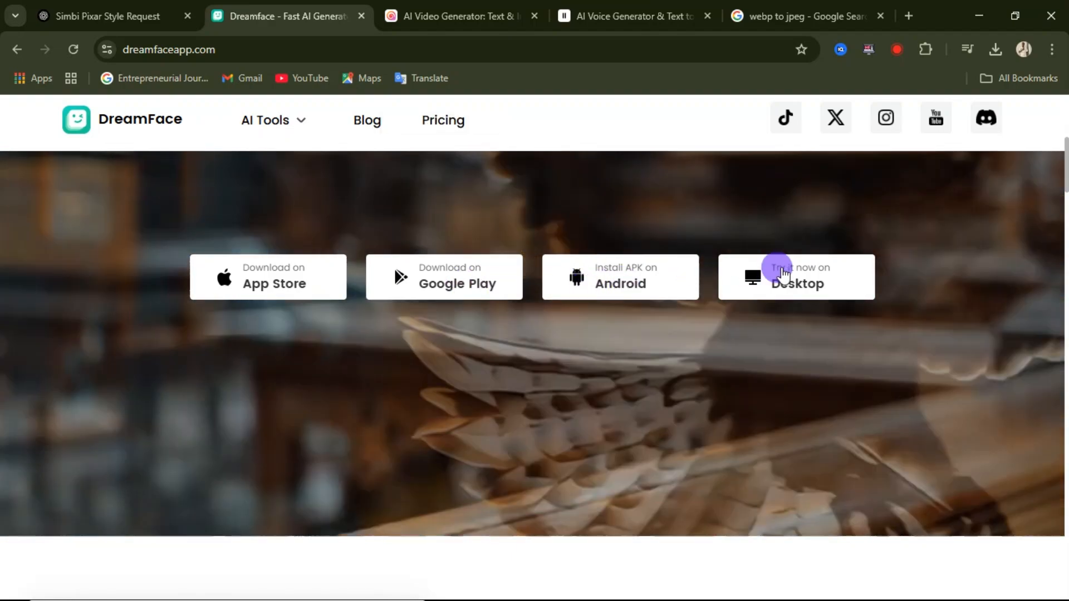
scroll(571, 301, down, 3)
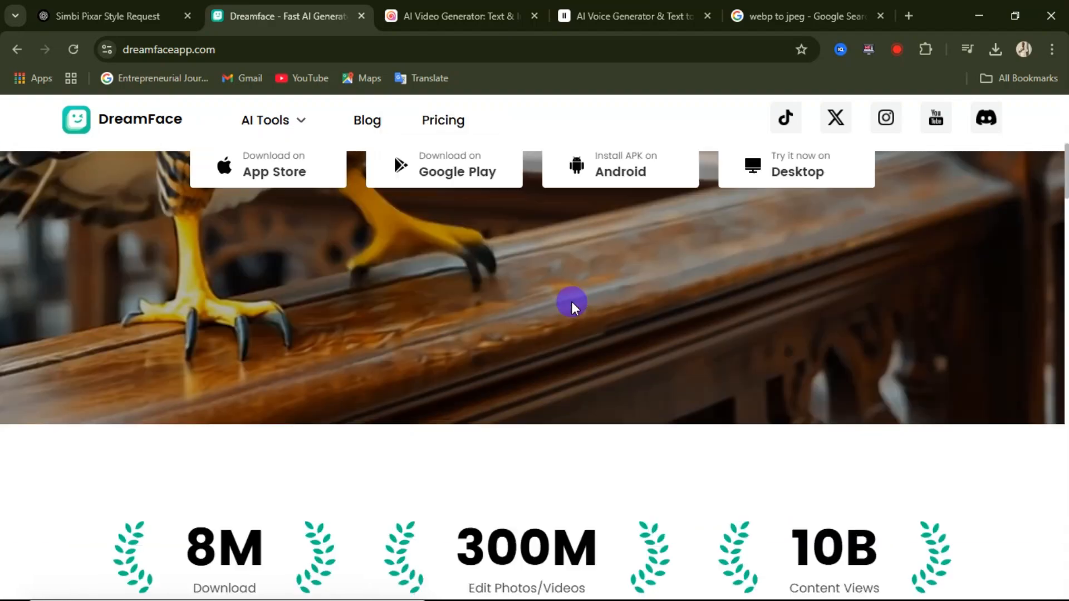
scroll(396, 273, down, 10)
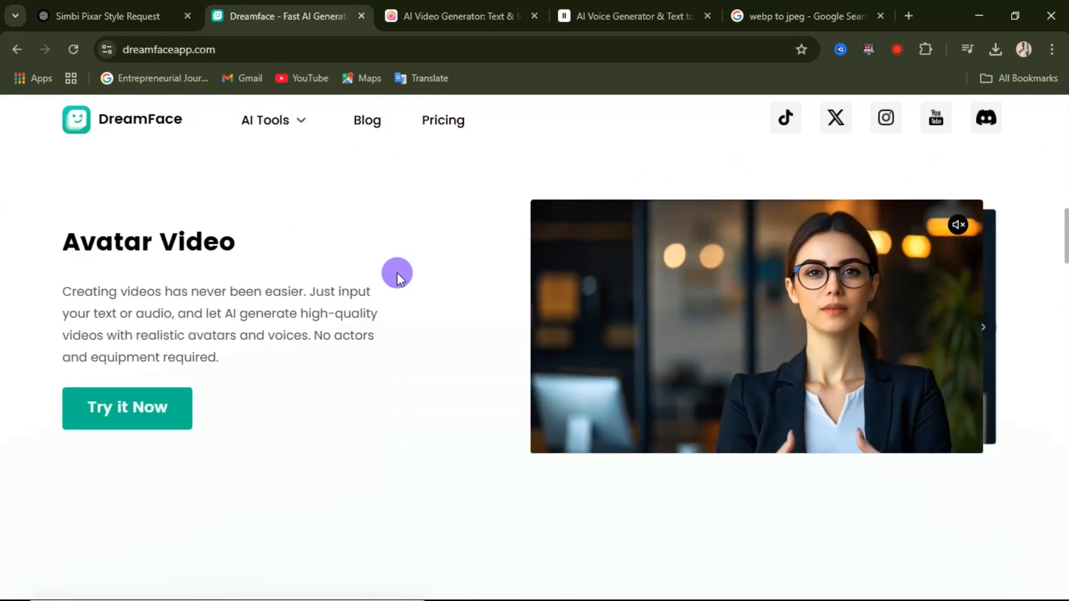
scroll(374, 272, up, 3)
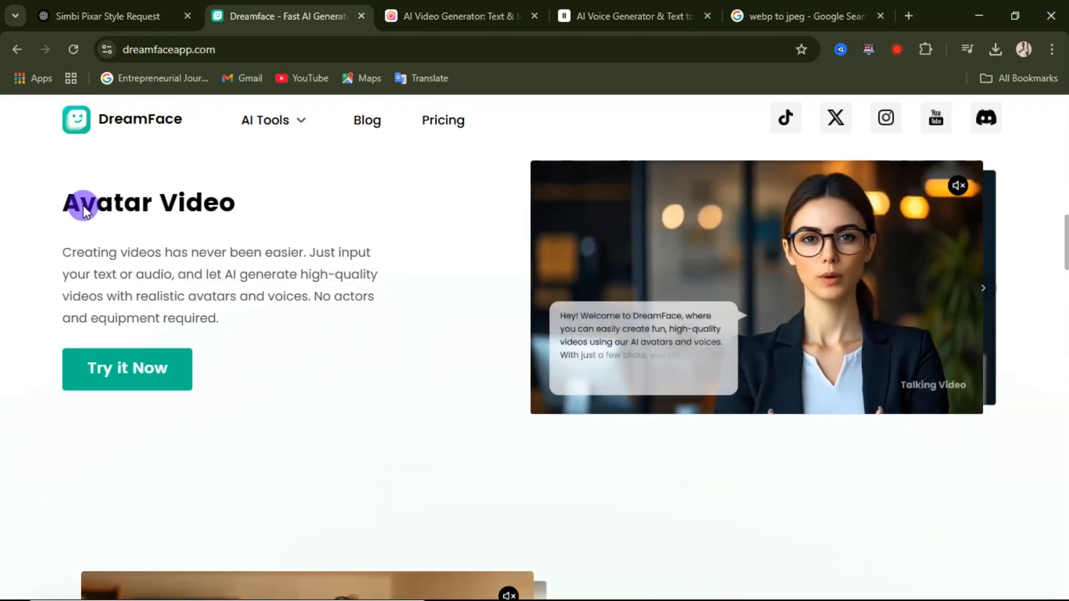
click(128, 372)
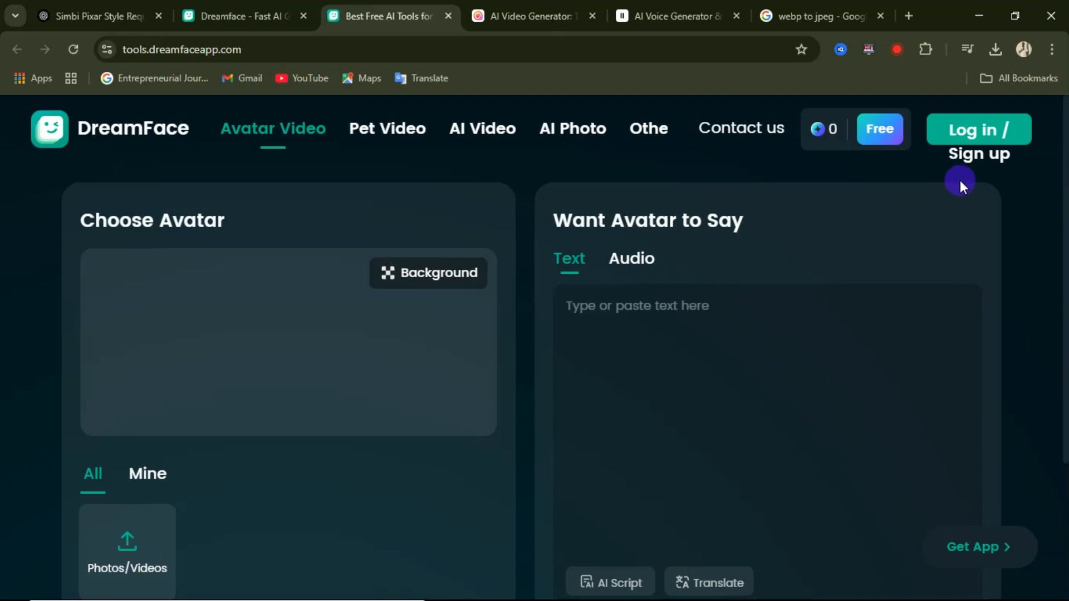
Step: Log in to DreamFace and look over the avatar gallery and speech options on the Avatar Video page
click(986, 140)
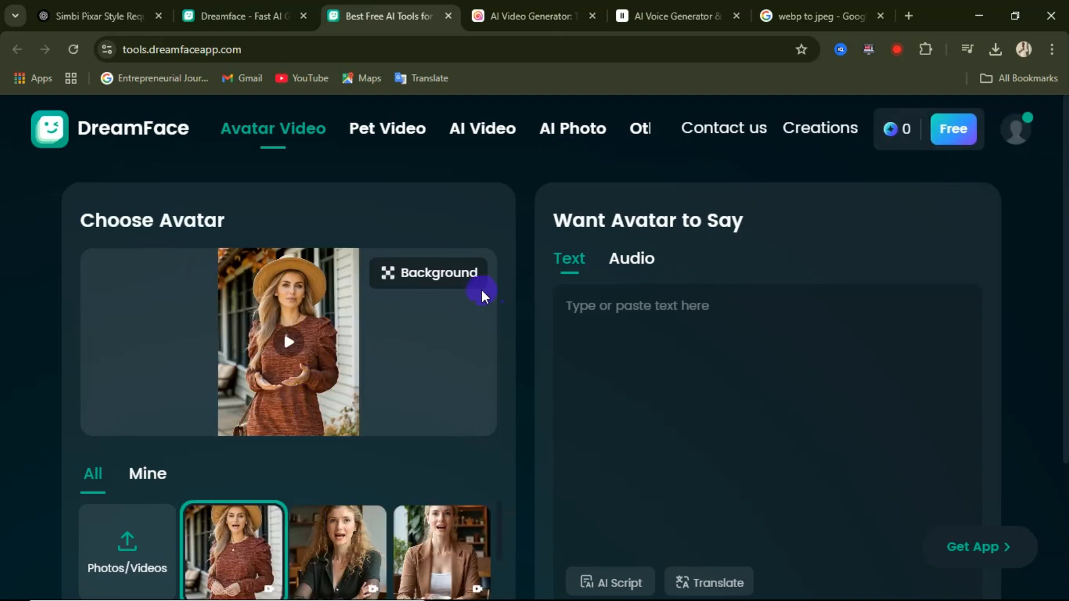
scroll(368, 296, down, 3)
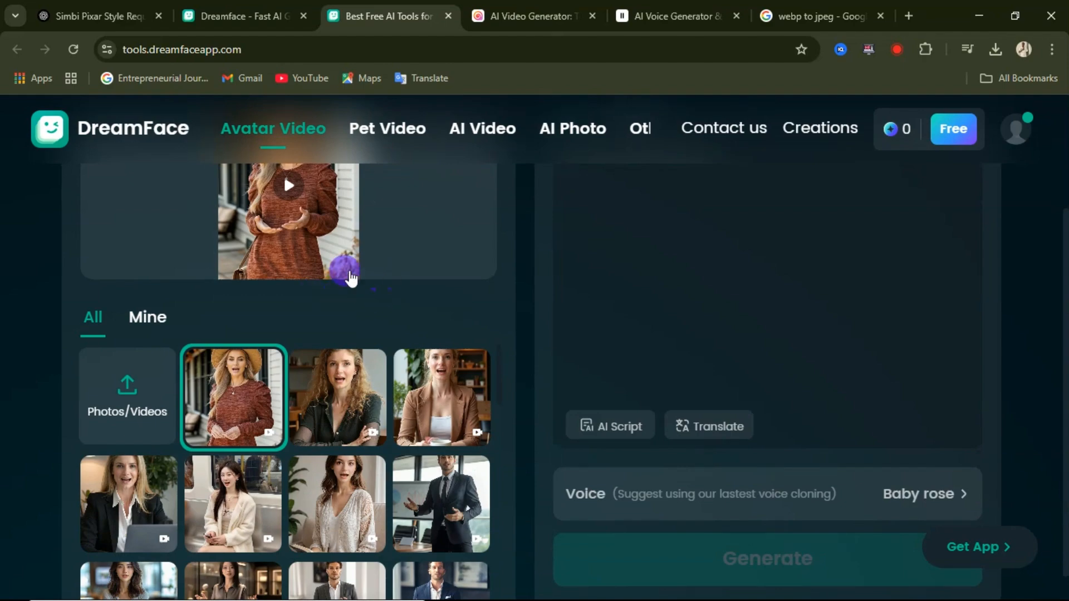
scroll(360, 277, up, 3)
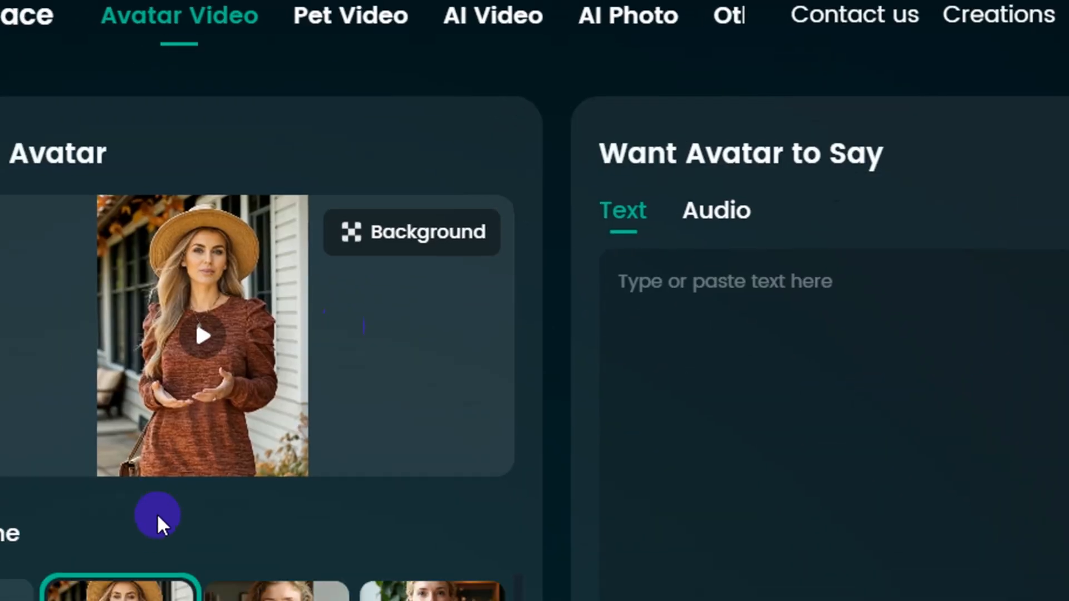
scroll(222, 470, down, 3)
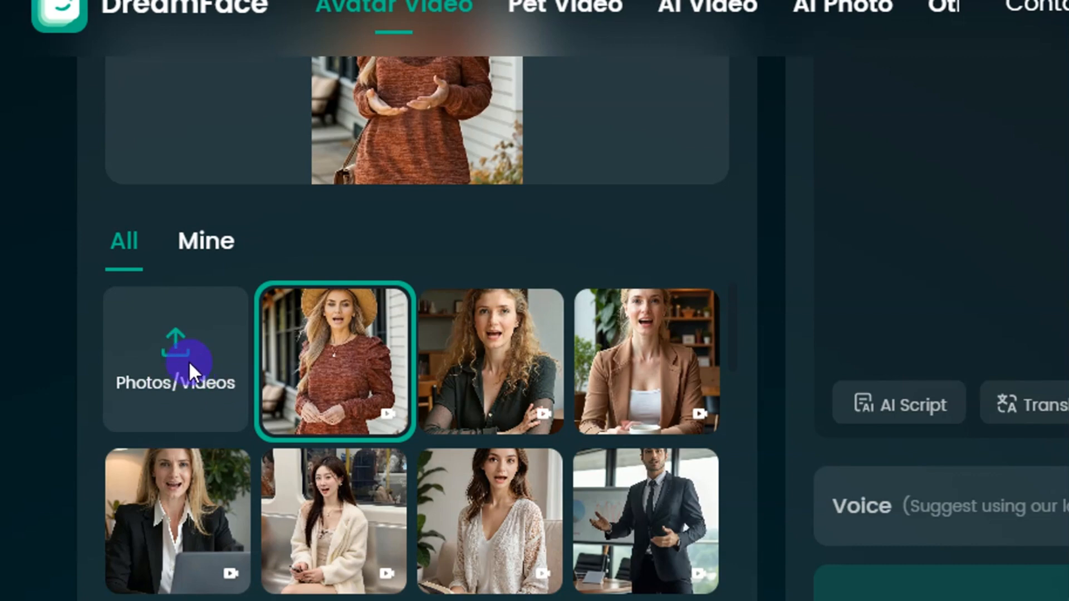
Step: Start a custom avatar upload from the PC and accept the photo guidelines
click(189, 361)
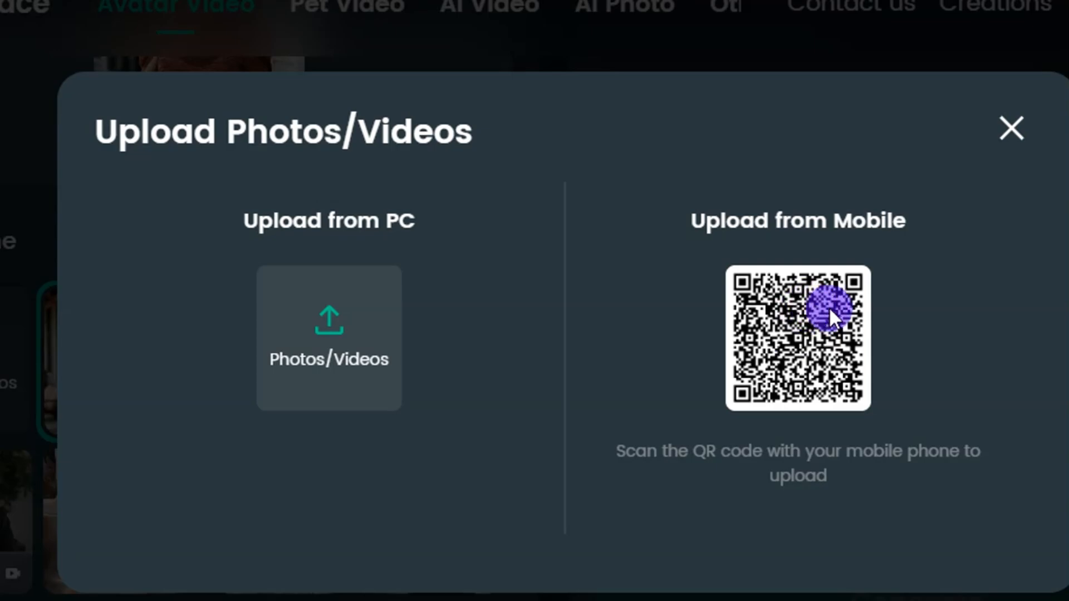
click(342, 336)
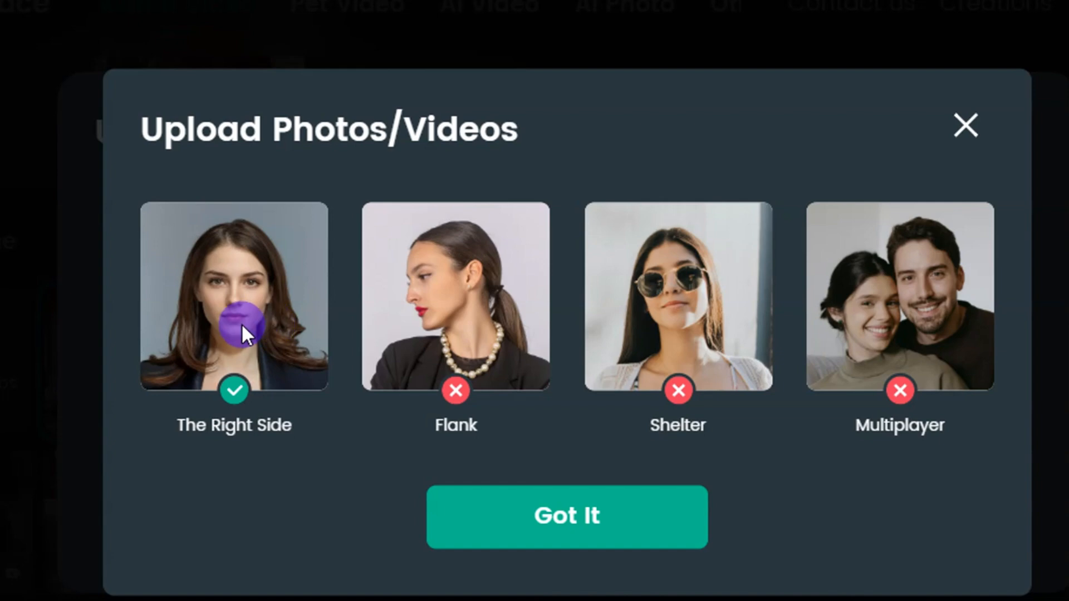
click(585, 510)
click(416, 403)
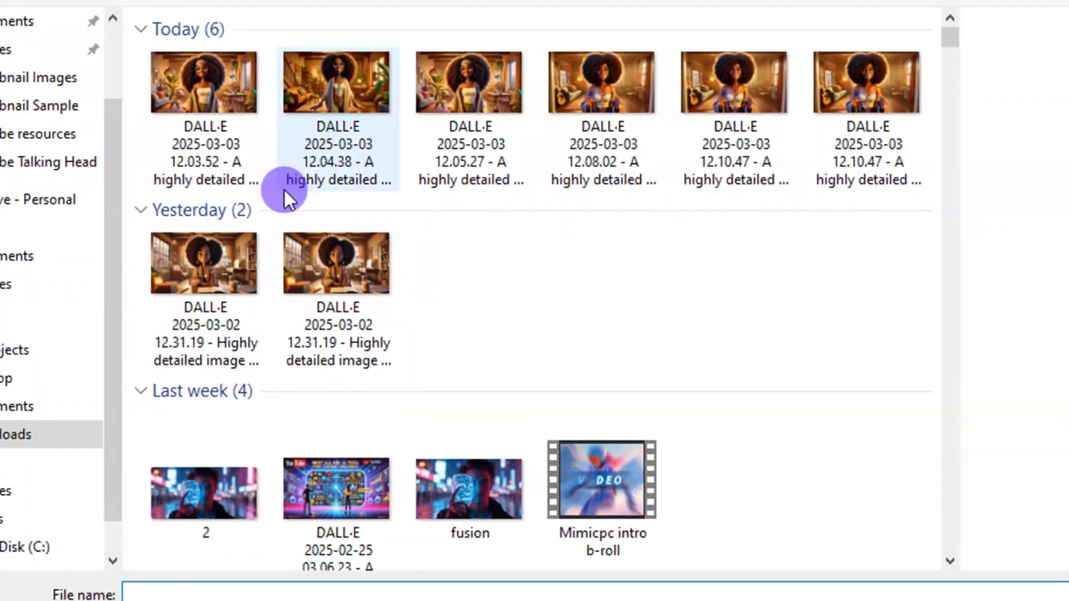
Step: Upload the Simbi video clip from Downloads as the avatar, close the upload dialog, and check the avatar preview and speech options
click(249, 118)
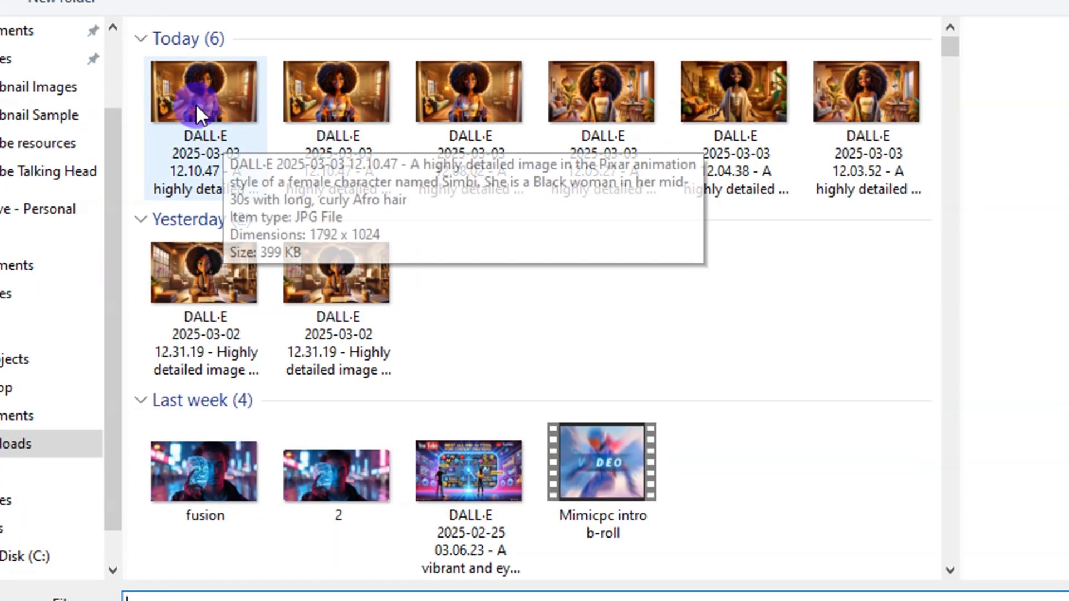
click(392, 230)
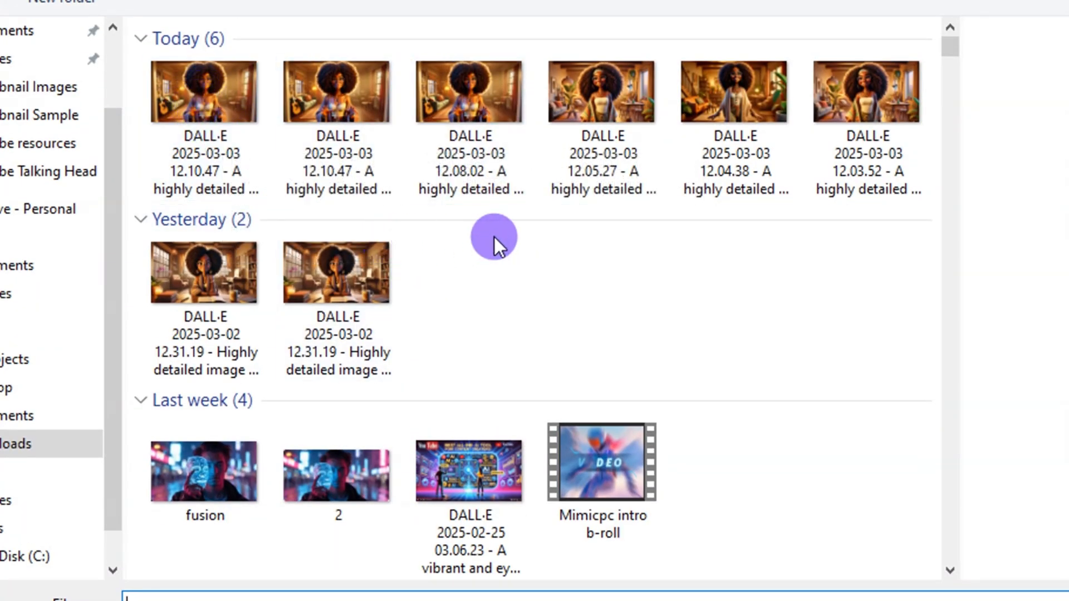
click(178, 272)
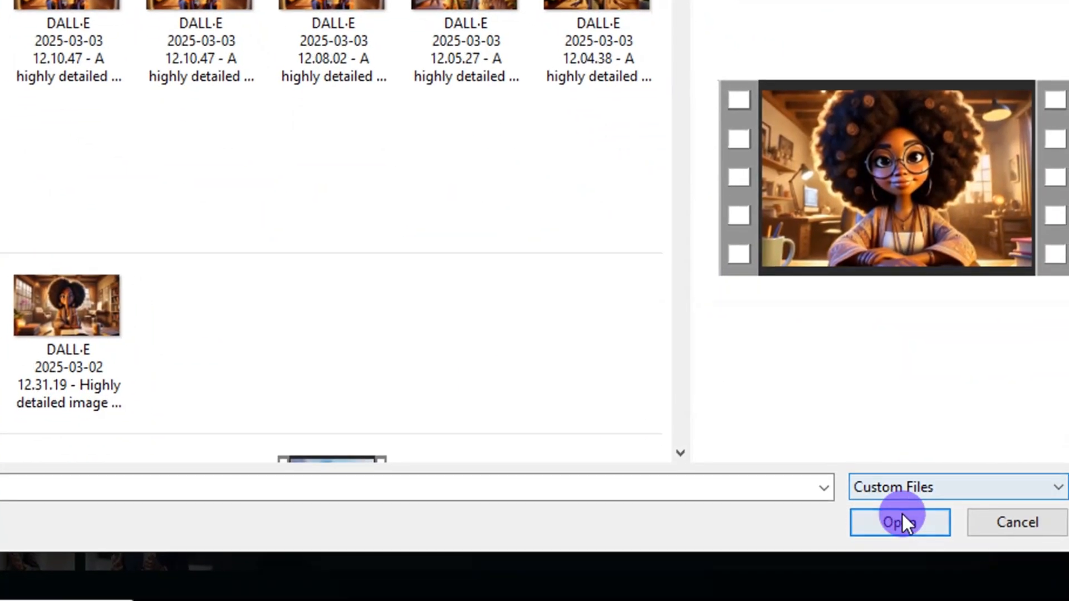
click(902, 521)
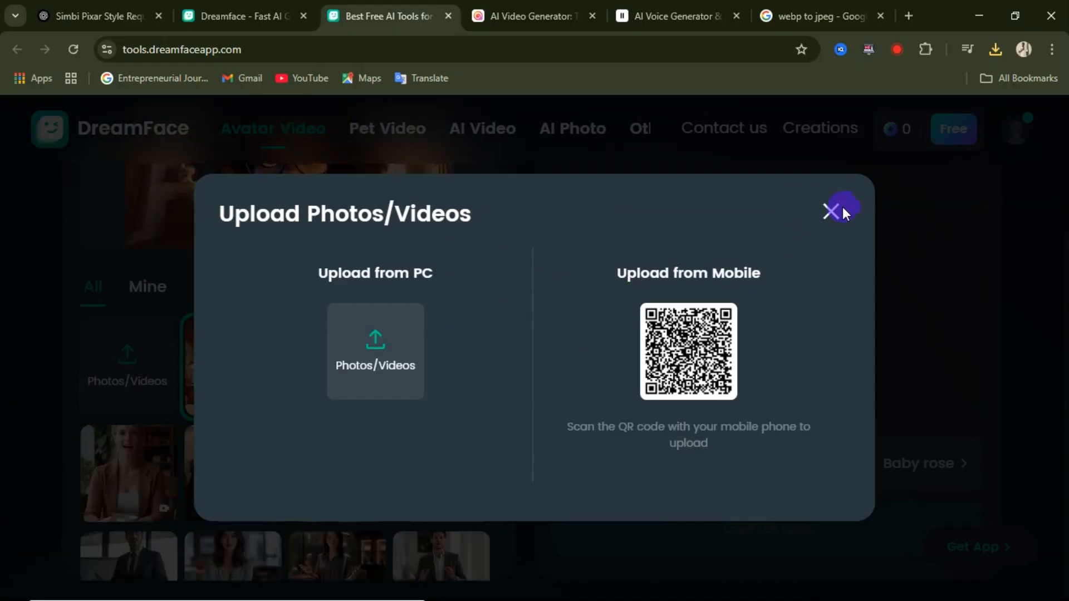
click(843, 209)
scroll(300, 336, up, 3)
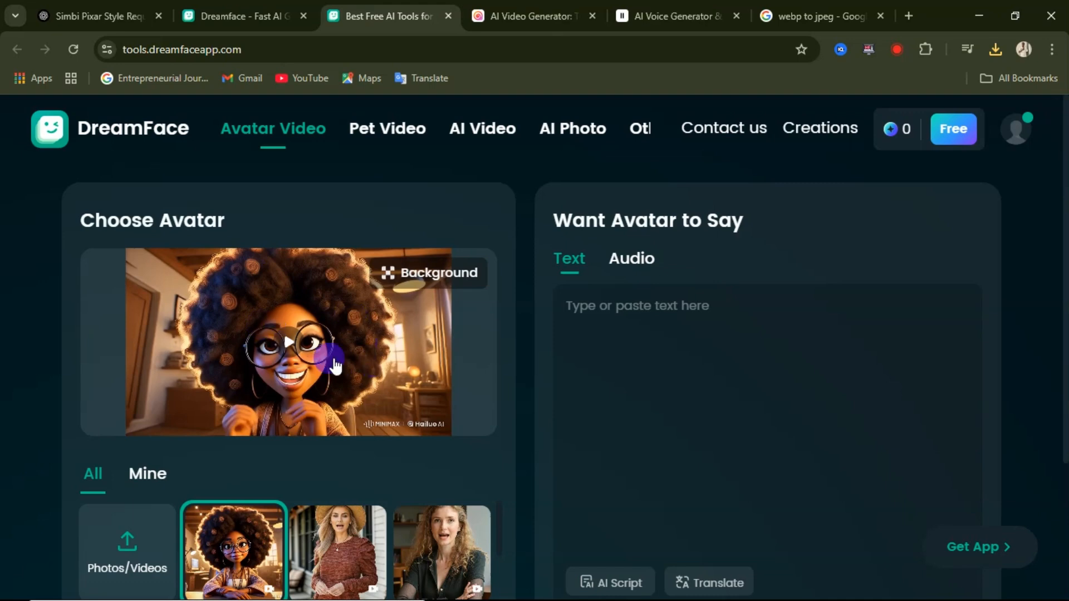
scroll(339, 359, down, 3)
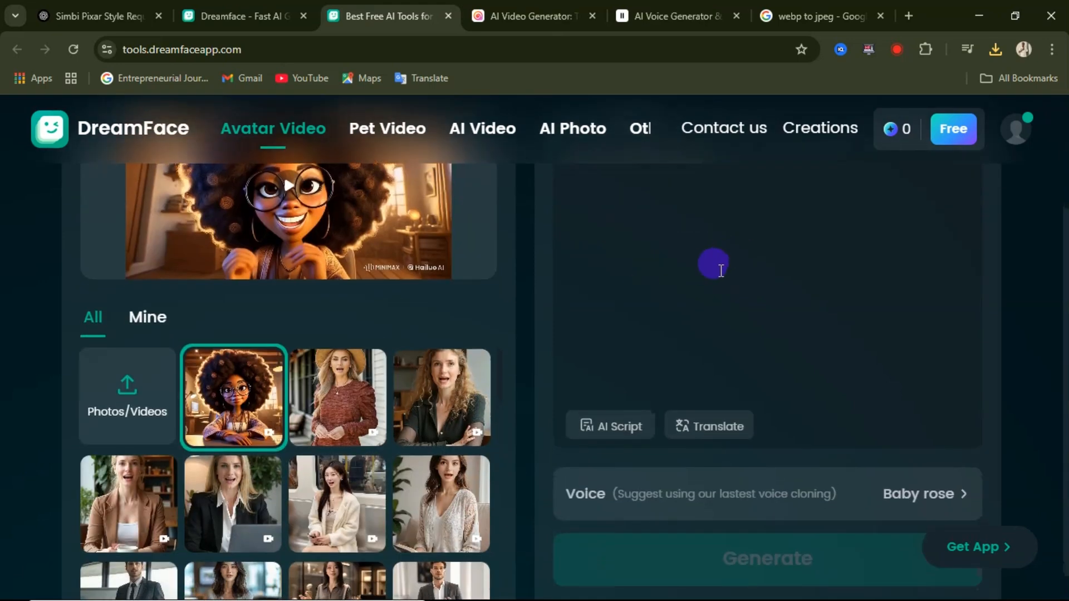
scroll(720, 271, up, 3)
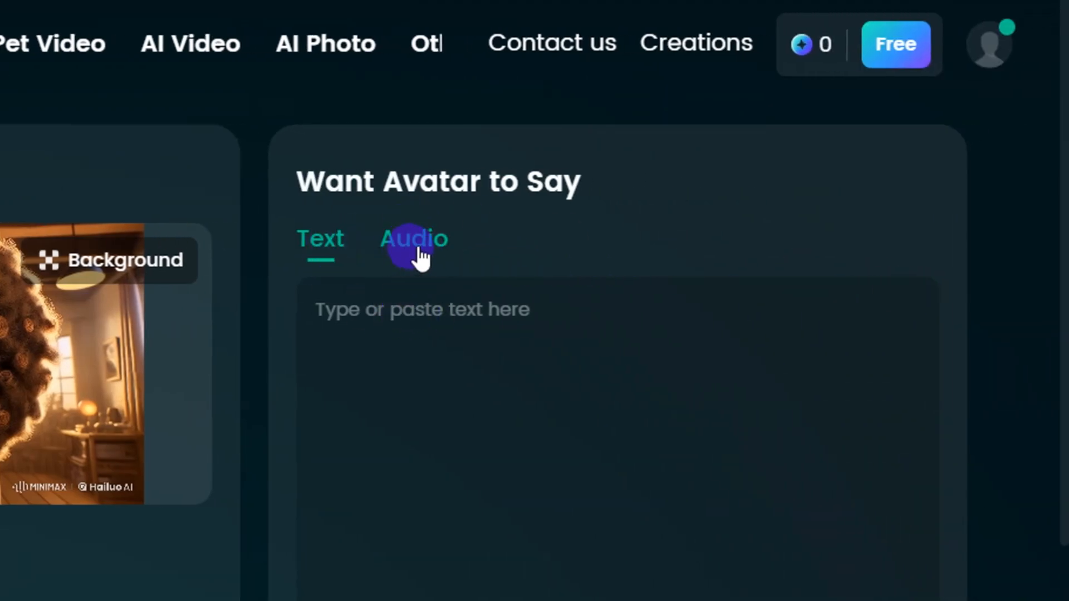
Step: Switch the avatar's speech source from text to audio and look over the upload and record options
scroll(423, 260, down, 5)
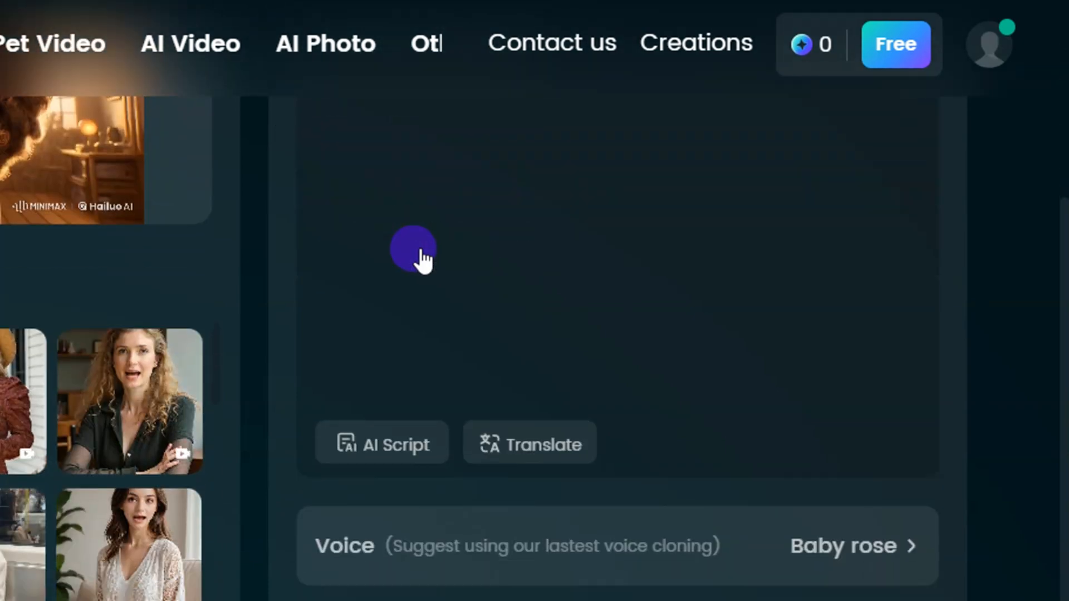
scroll(417, 255, up, 4)
click(419, 214)
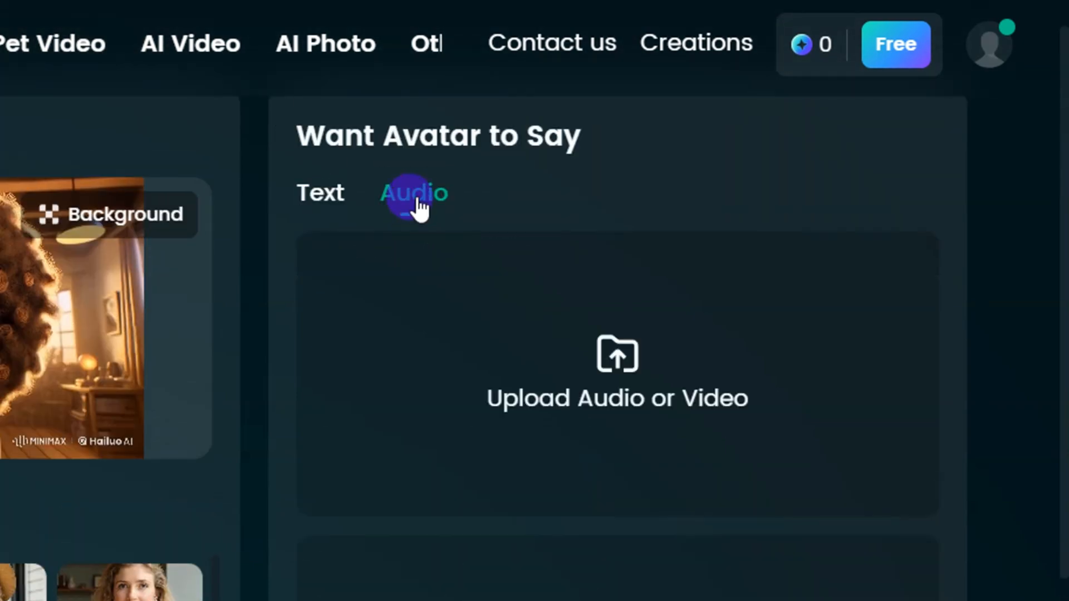
scroll(618, 395, down, 5)
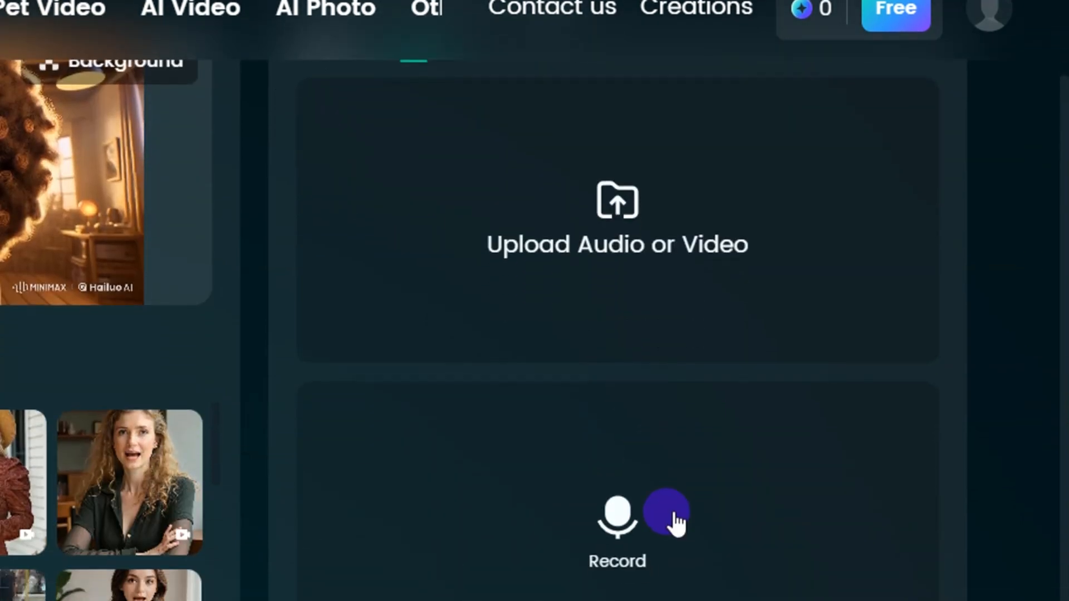
scroll(613, 198, up, 4)
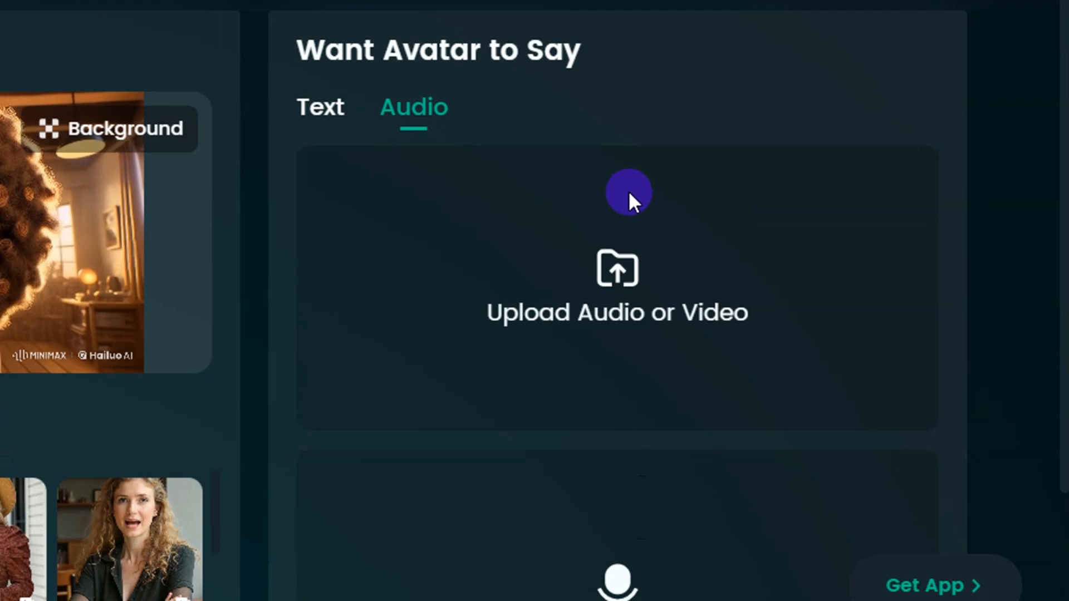
Step: Upload the ElevenLabs voiceover file ElevenLabs_2025-03-03T11_26_17_Aria_pre_s50_sb75_se5_b_m2.mp3 as the avatar's speech
click(632, 282)
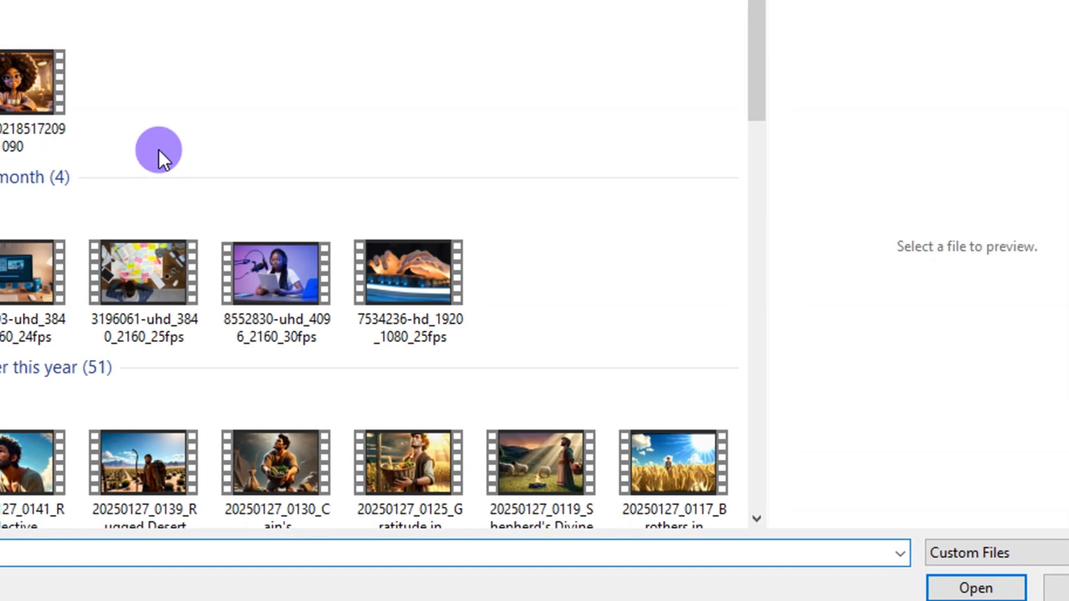
click(162, 91)
click(279, 117)
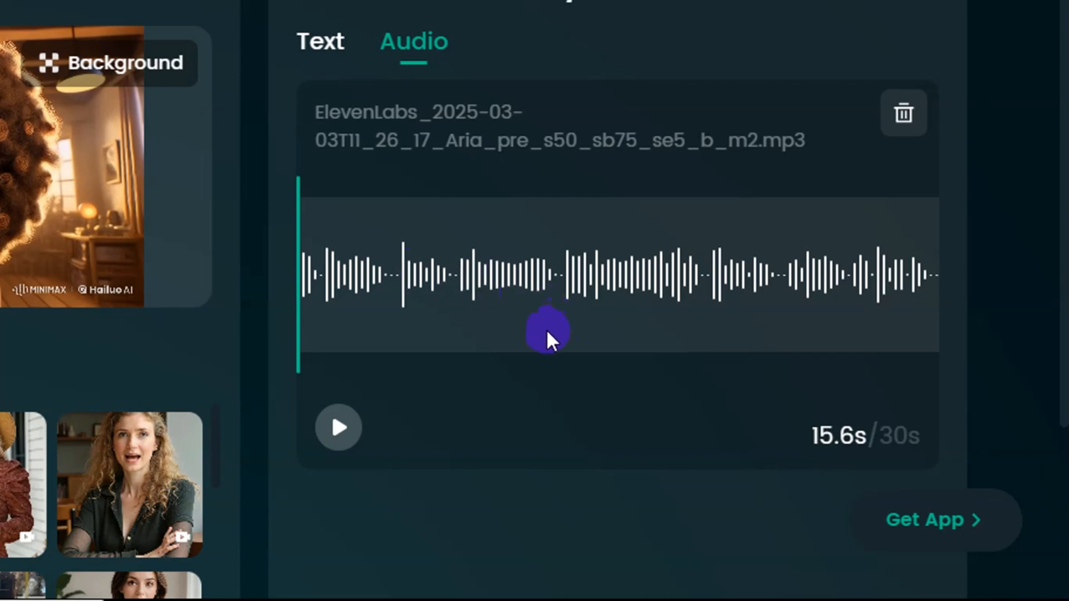
Step: Generate the talking avatar video from the uploaded Simbi clip and voiceover
scroll(614, 297, down, 2)
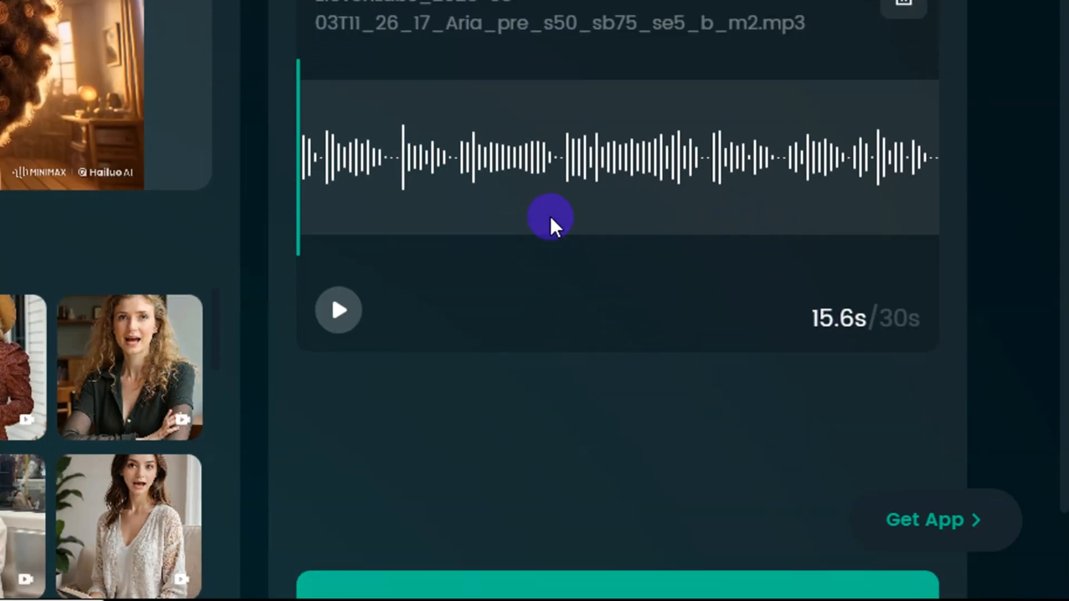
scroll(549, 215, down, 2)
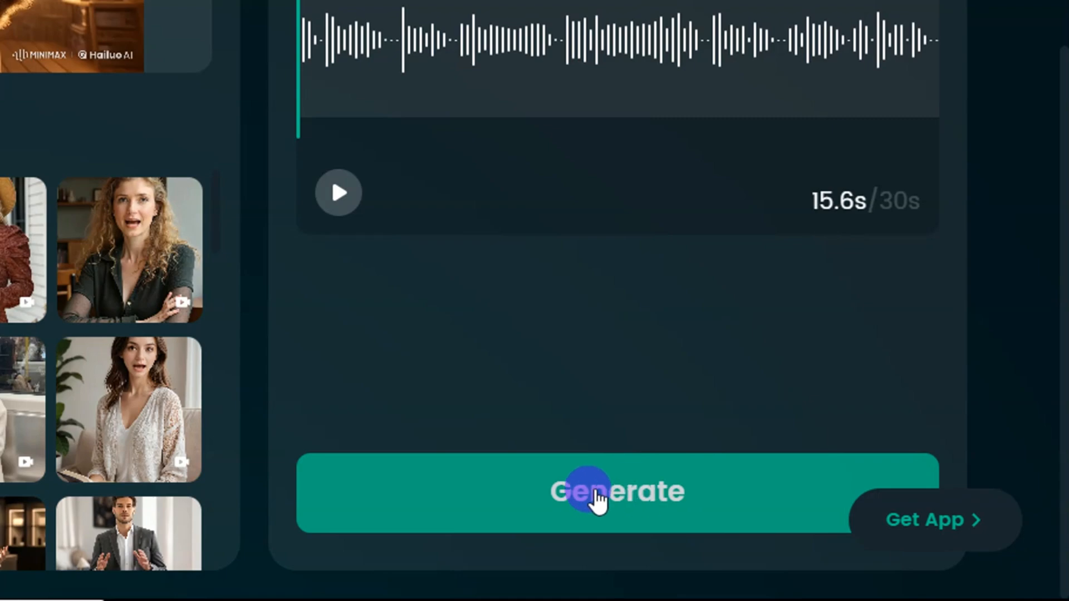
click(596, 461)
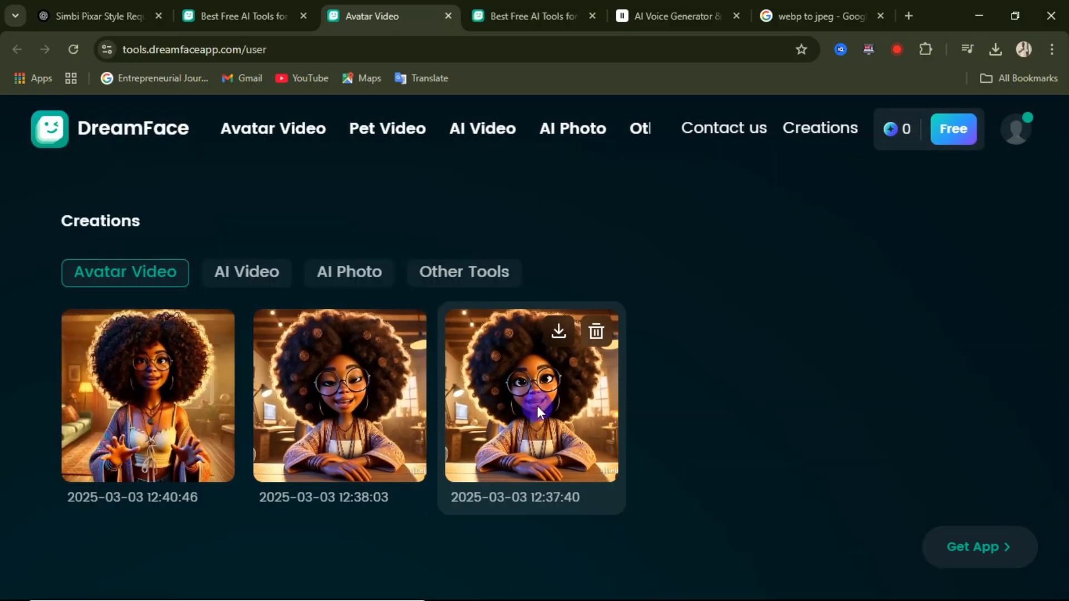
Step: Open the avatar video created at 12:37:40 from Creations and review its preview and download options
click(544, 414)
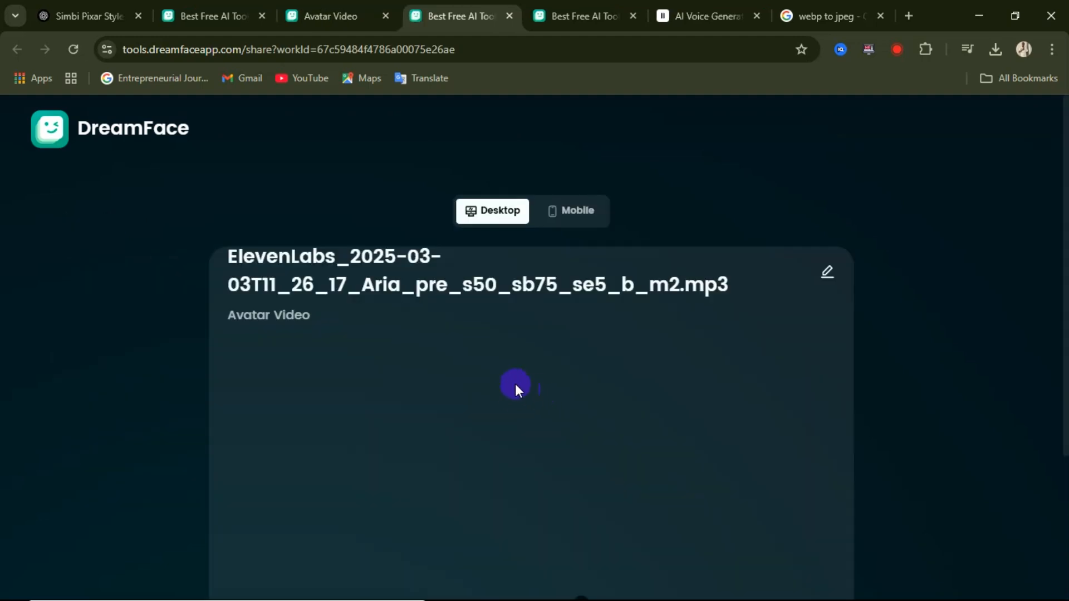
scroll(515, 383, down, 3)
scroll(515, 383, up, 3)
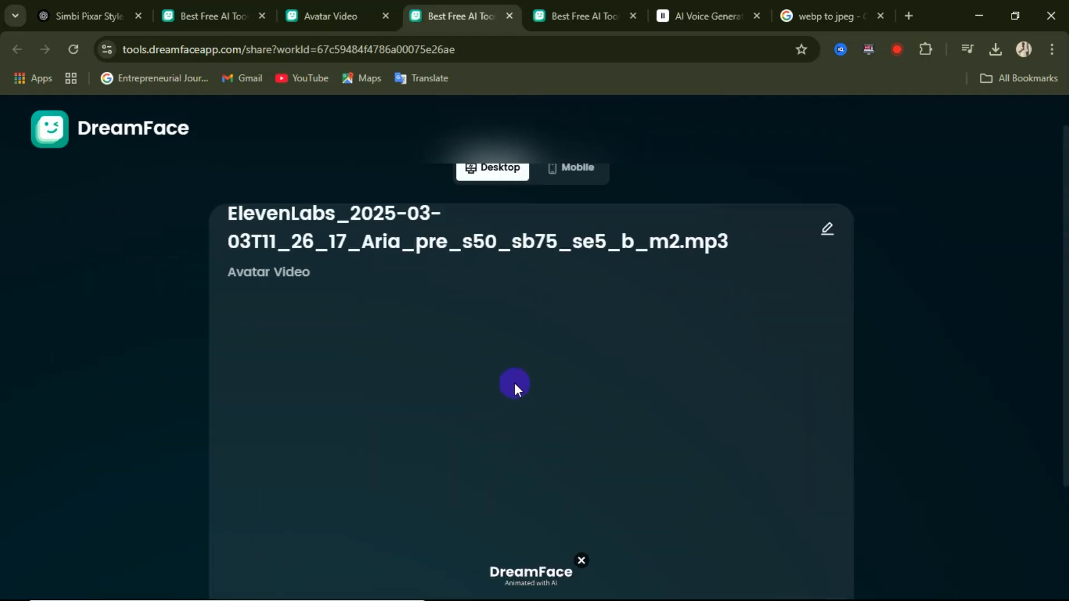
scroll(515, 382, down, 2)
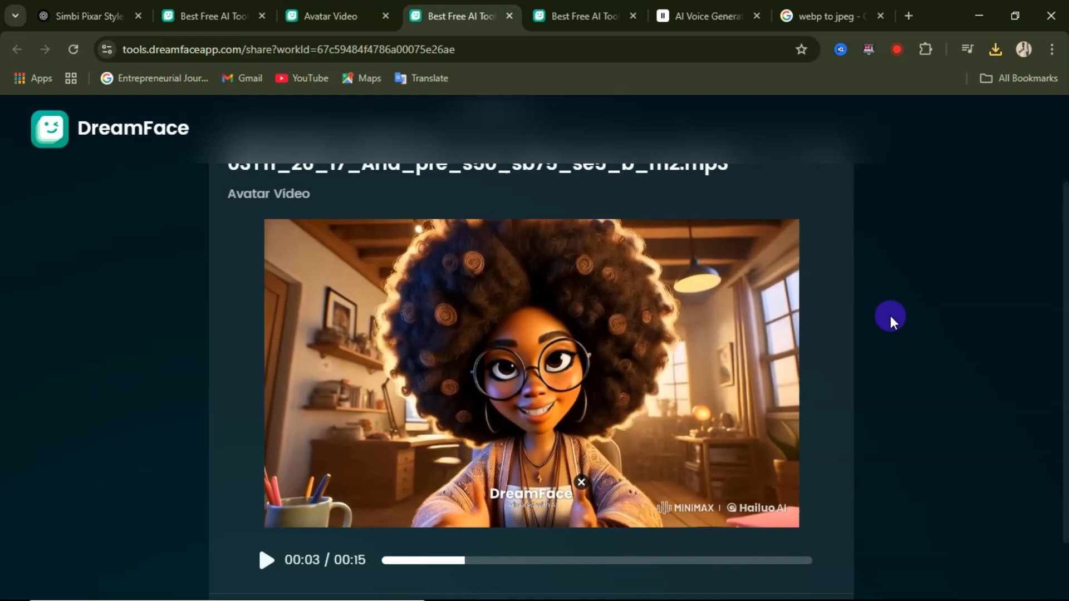
scroll(439, 310, up, 2)
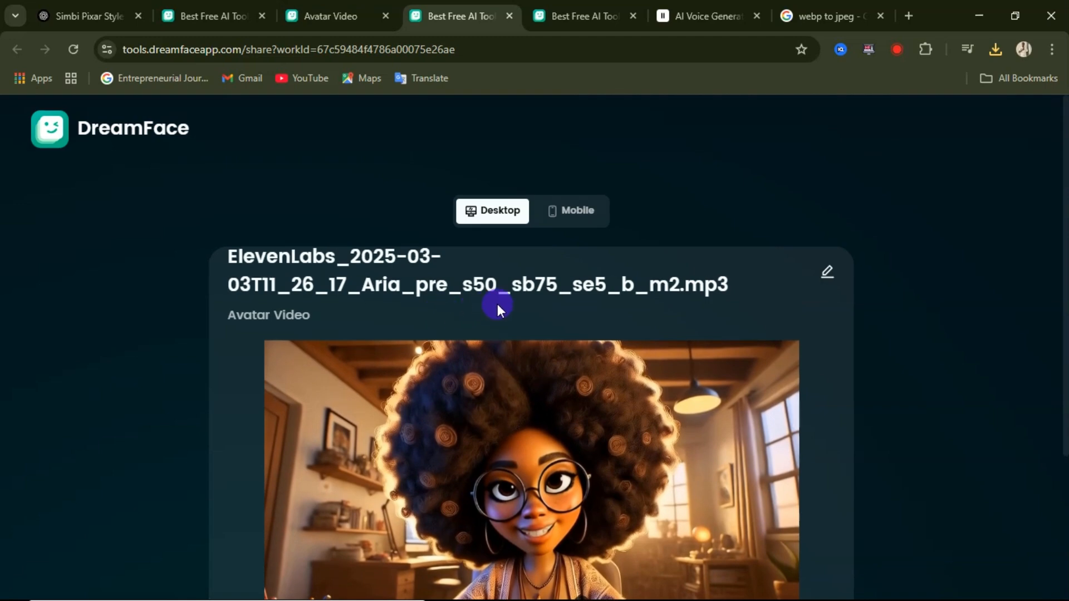
scroll(565, 322, down, 3)
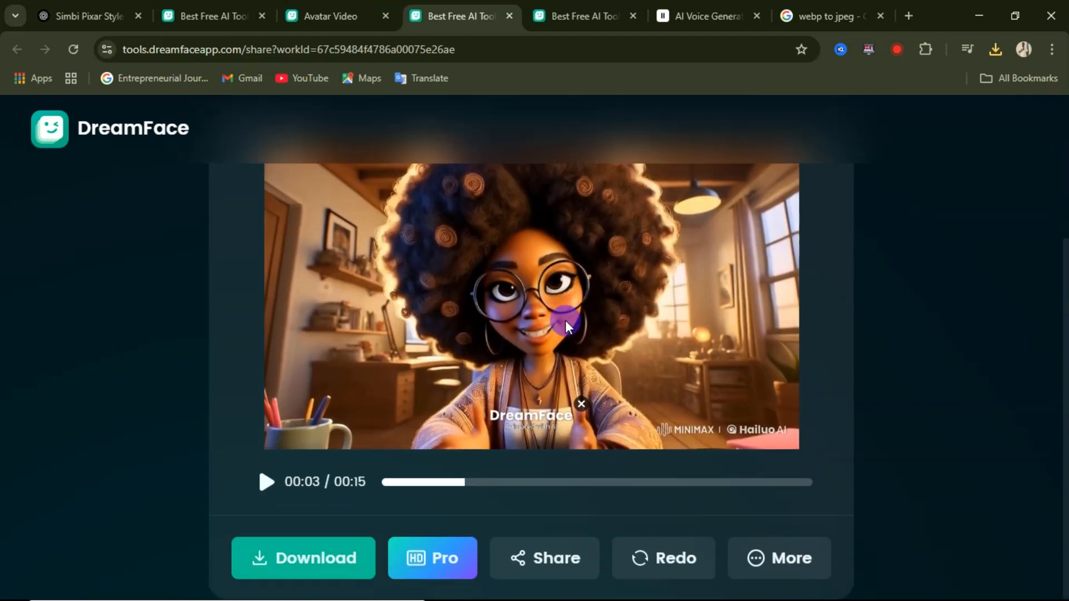